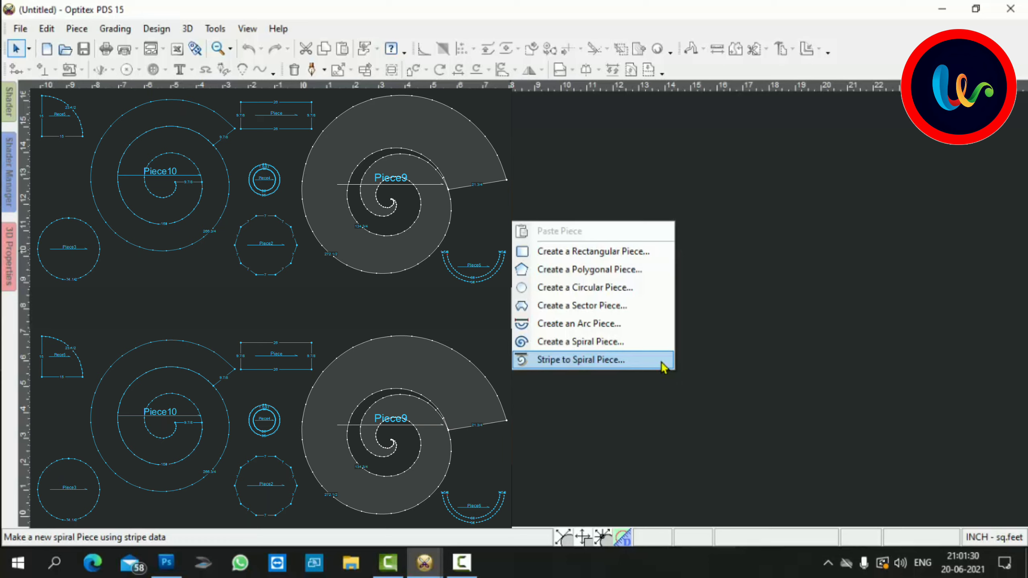
# Clear all existing pieces from the workspace and start a new style file.
pyautogui.click(740, 363)
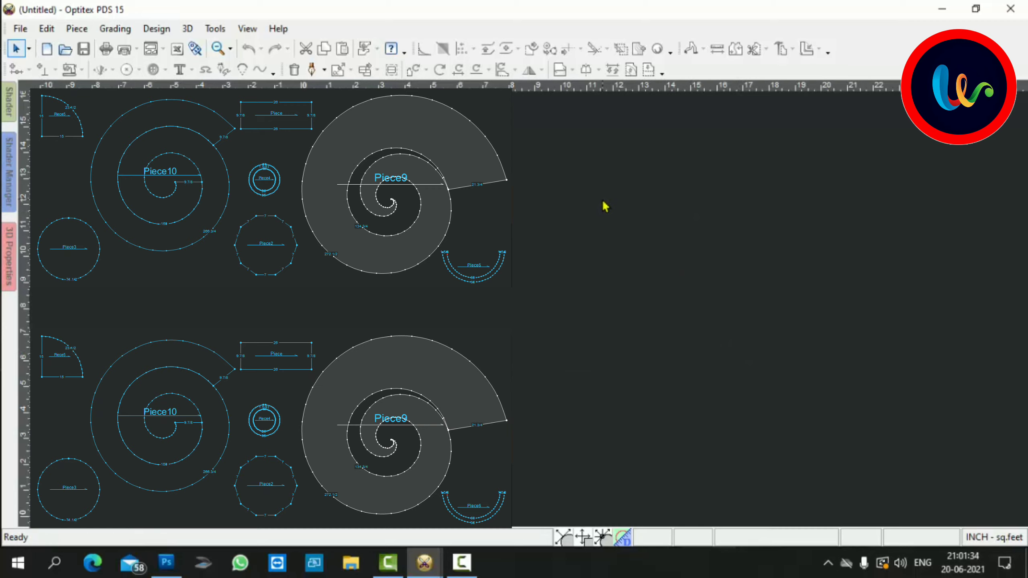
pyautogui.press('Delete')
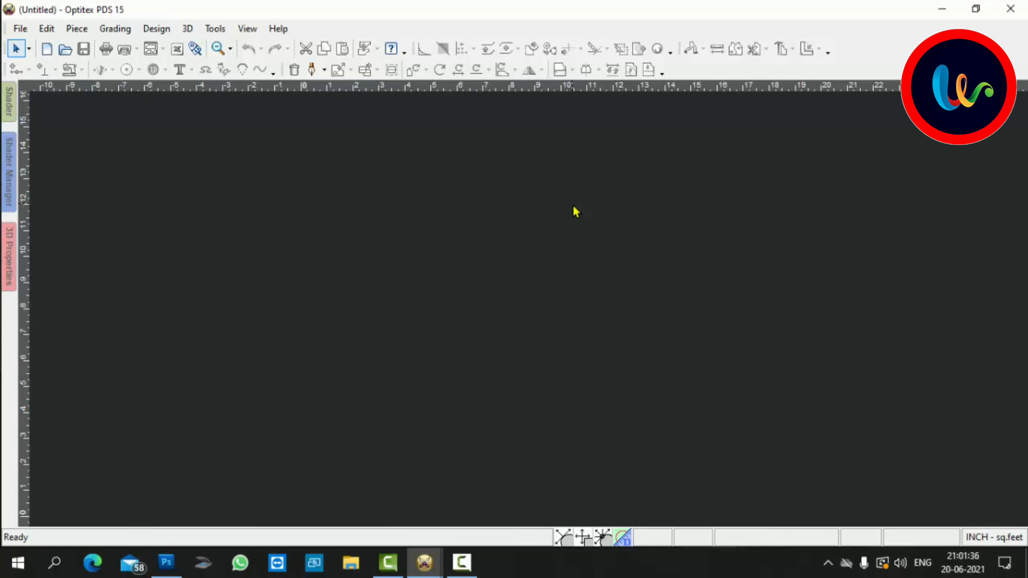
pyautogui.click(46, 51)
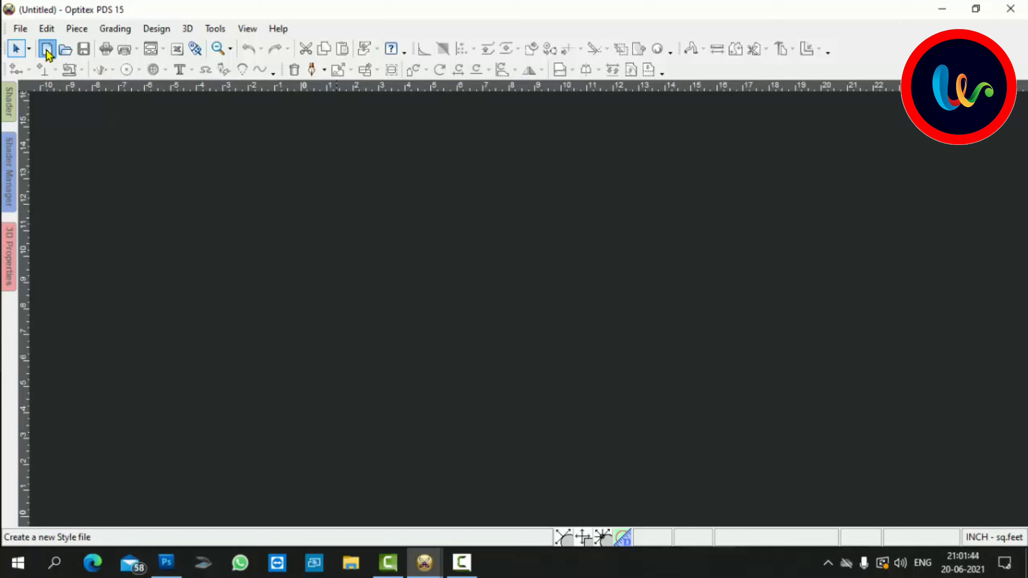
pyautogui.click(47, 50)
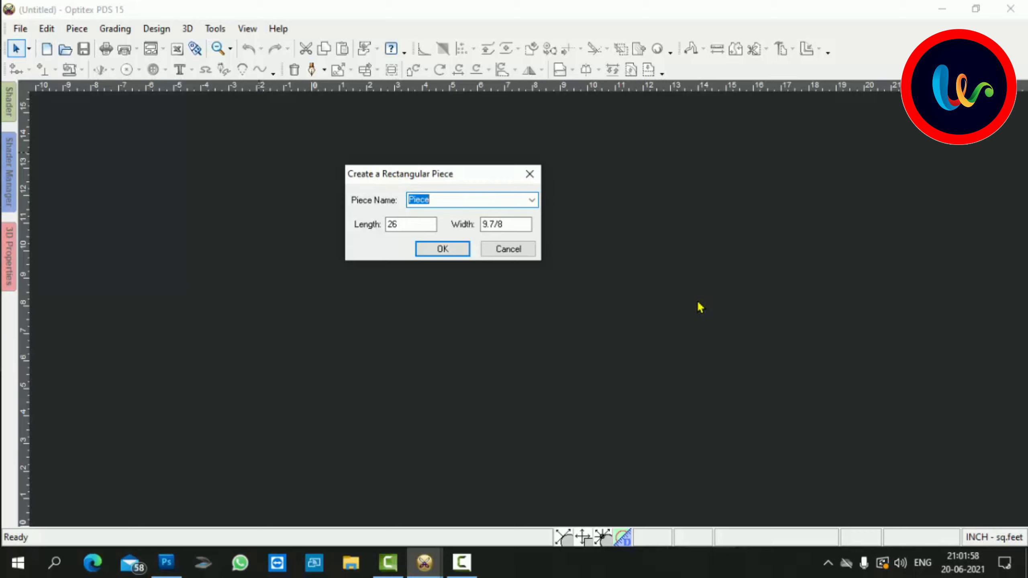
# Create a rectangular piece with the name Piece, length 26 and width 10 inches.
pyautogui.doubleClick(521, 224)
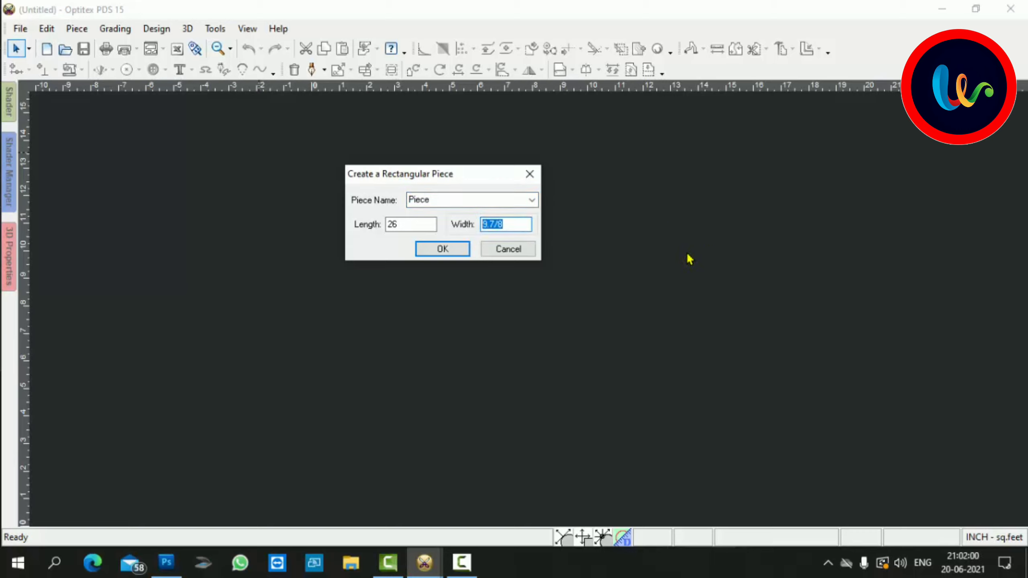
pyautogui.write('10')
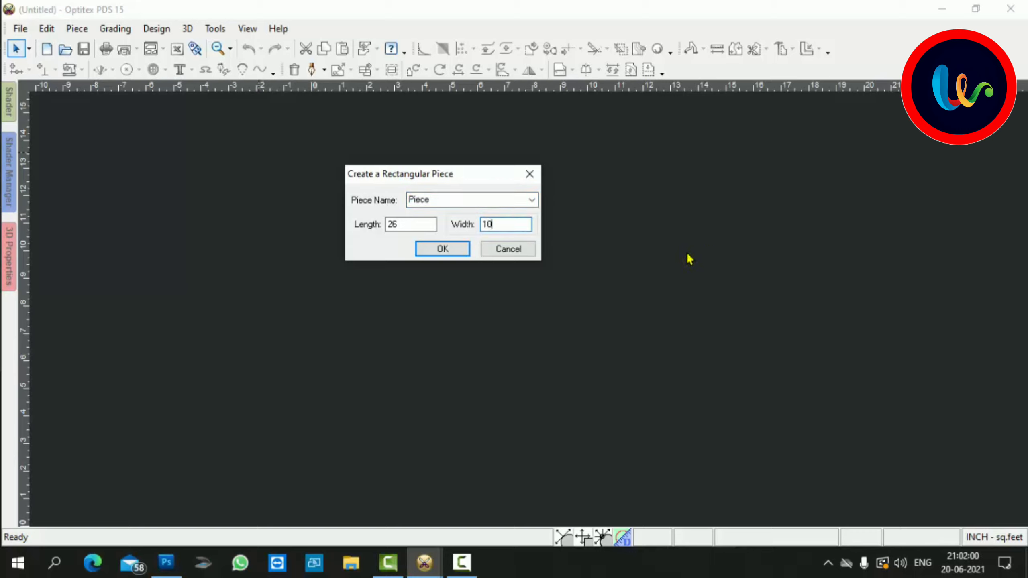
pyautogui.click(443, 252)
pyautogui.scroll(-1, 532, 316)
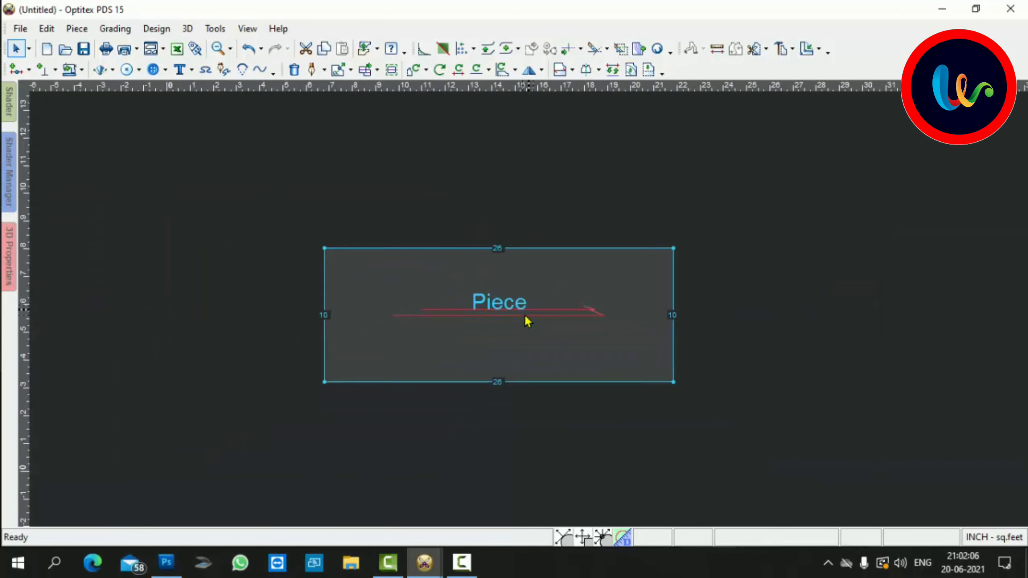
pyautogui.scroll(2, 533, 316)
pyautogui.scroll(-1, 533, 316)
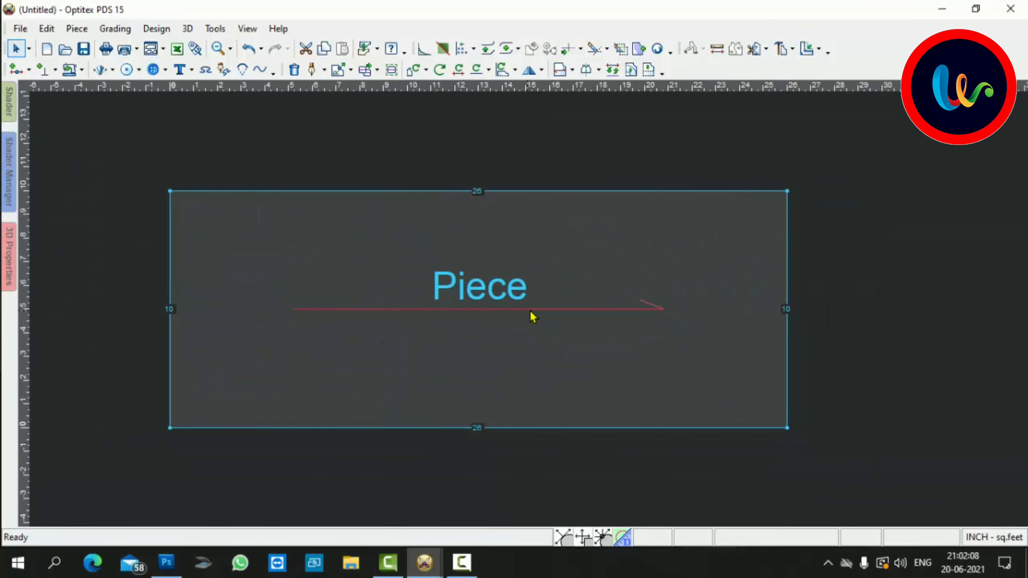
pyautogui.scroll(-1, 533, 316)
pyautogui.scroll(-1, 533, 317)
pyautogui.scroll(1, 533, 317)
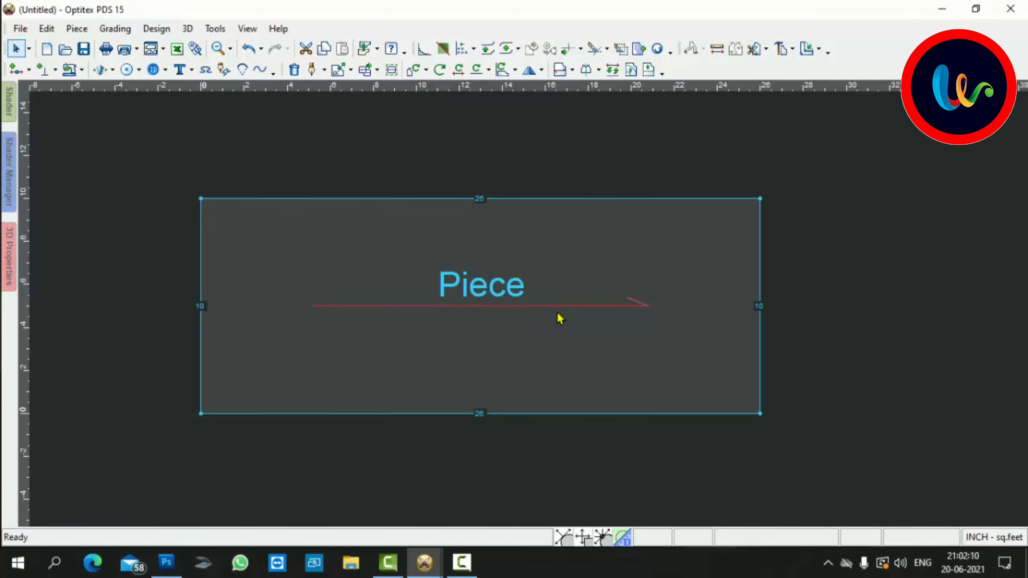
pyautogui.scroll(-2, 532, 317)
pyautogui.scroll(2, 532, 316)
pyautogui.scroll(1, 532, 317)
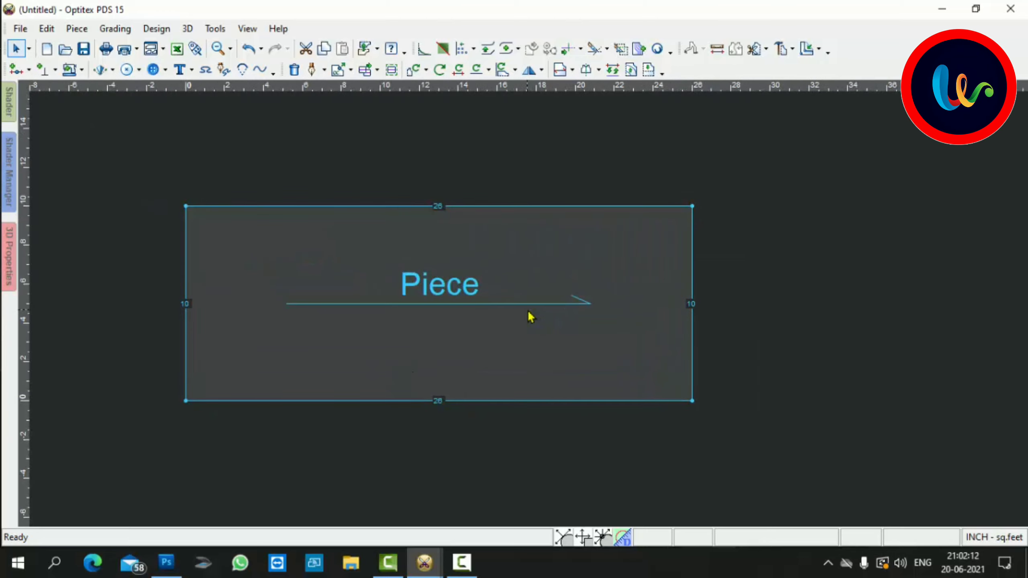
pyautogui.scroll(-1, 531, 316)
pyautogui.scroll(2, 538, 310)
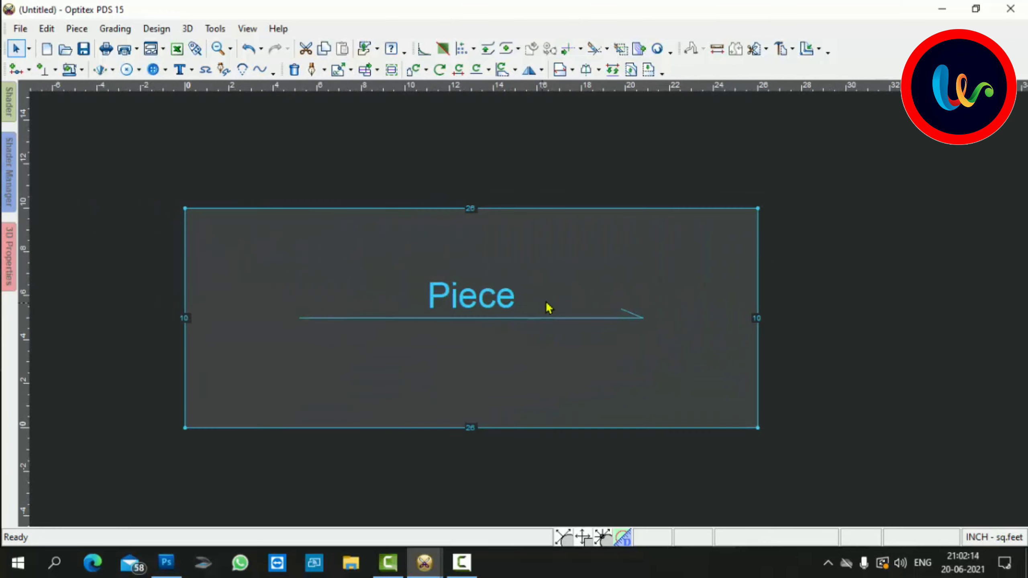
pyautogui.scroll(-2, 552, 326)
pyautogui.scroll(-1, 530, 316)
pyautogui.scroll(1, 542, 320)
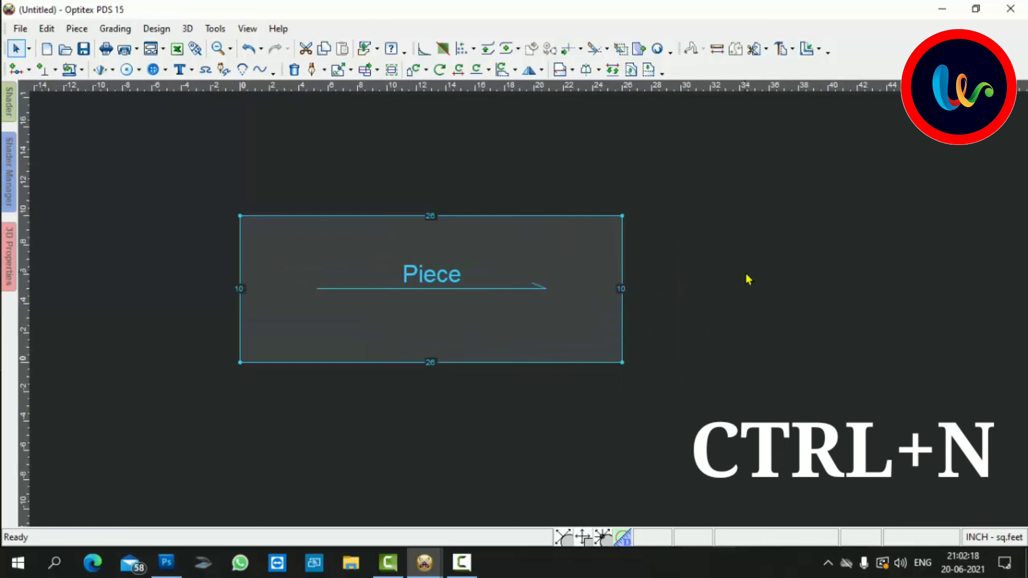
# Start another new style file without saving the current one, and create a rectangular piece 26 inches long and 9.7/8 inches wide.
pyautogui.hotkey('ctrl', 'n')
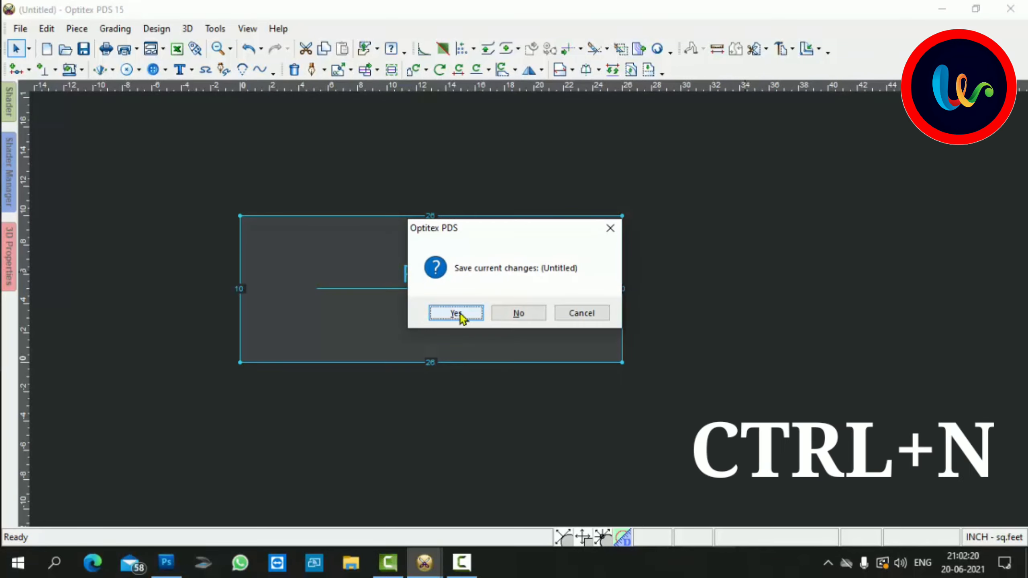
pyautogui.click(517, 313)
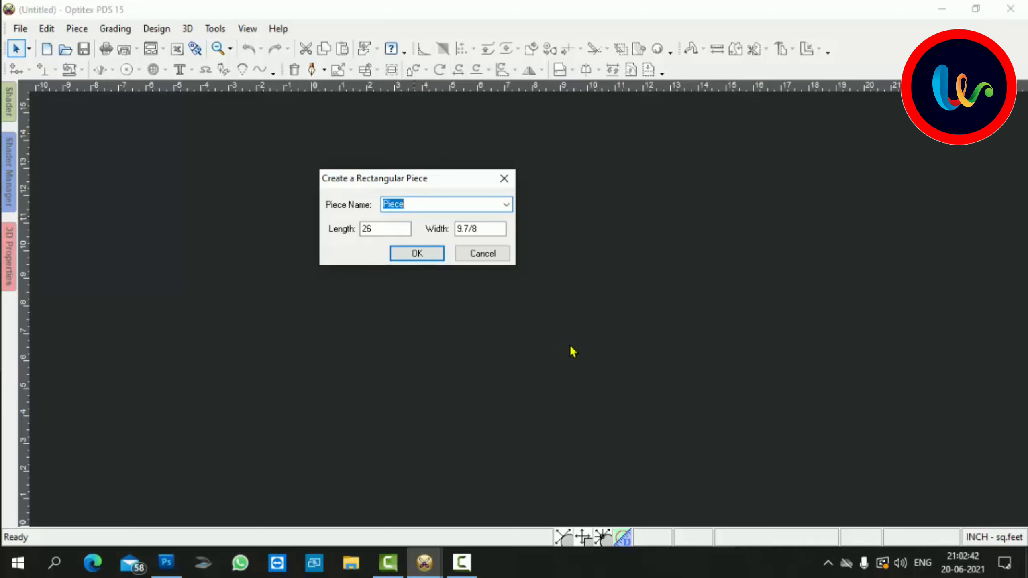
pyautogui.click(428, 261)
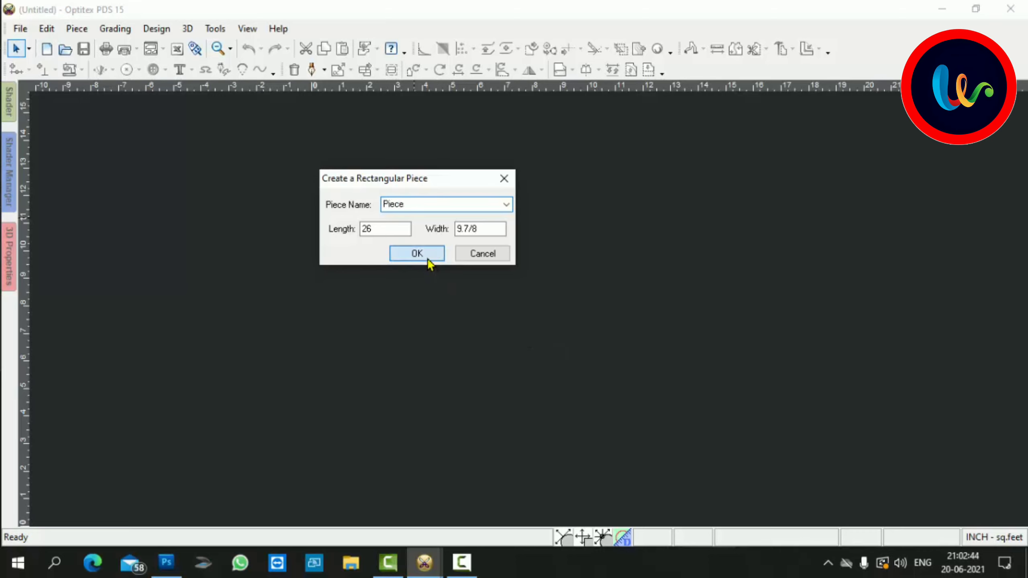
# Remove the rectangular piece so the workspace is empty.
pyautogui.scroll(3, 532, 317)
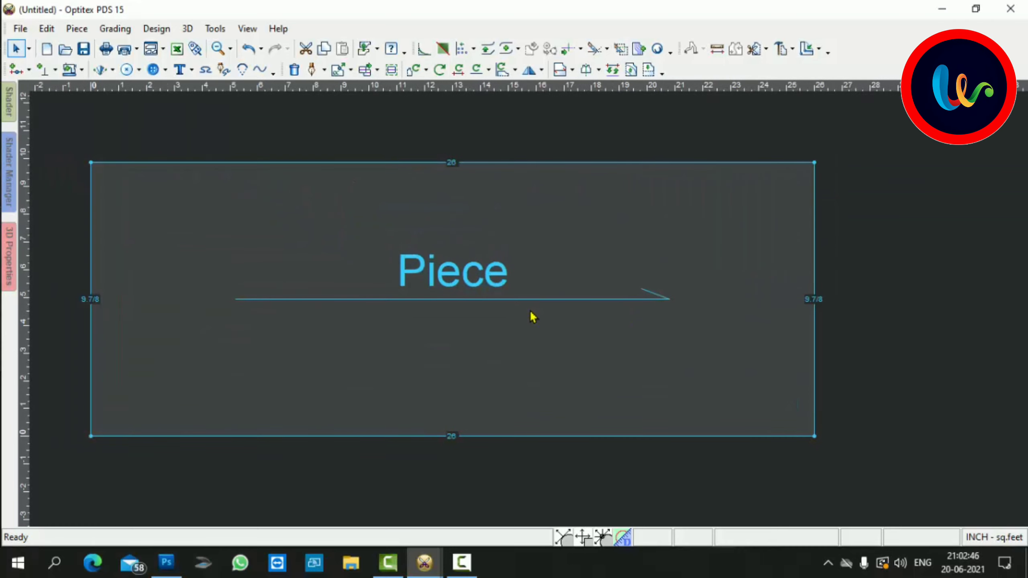
pyautogui.scroll(-2, 533, 318)
pyautogui.scroll(-1, 532, 317)
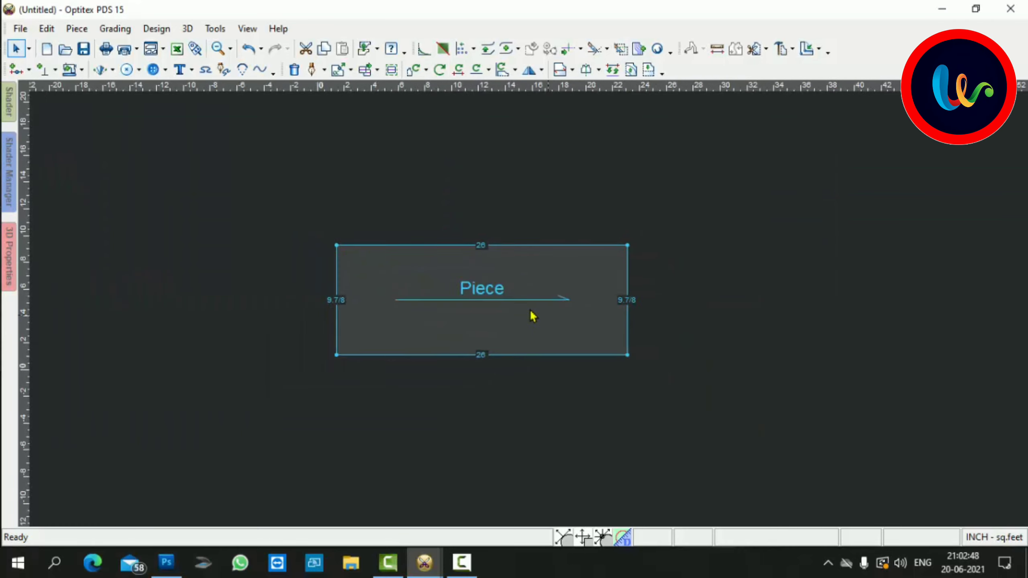
pyautogui.scroll(3, 532, 318)
pyautogui.press('Delete')
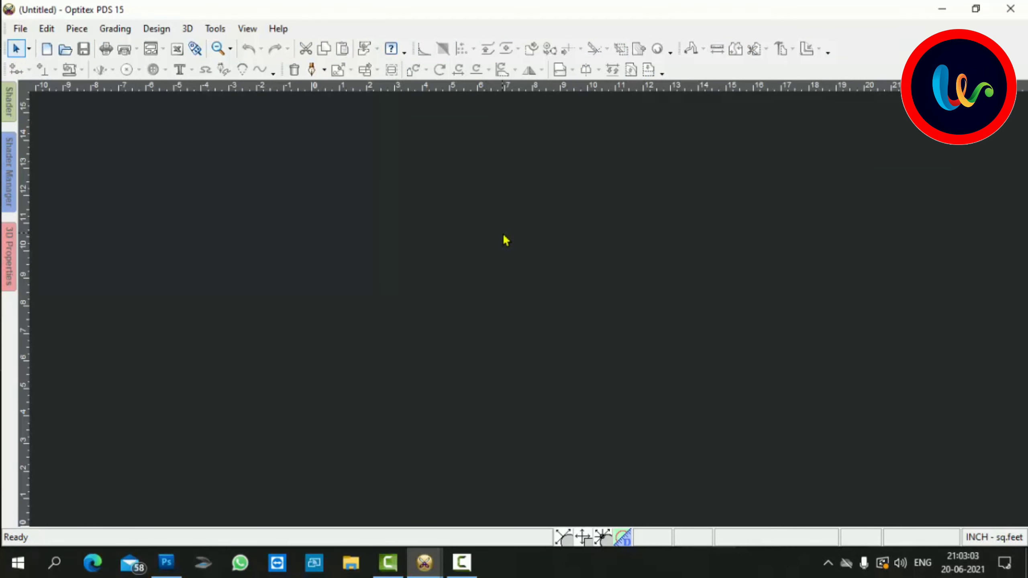
pyautogui.rightClick(533, 223)
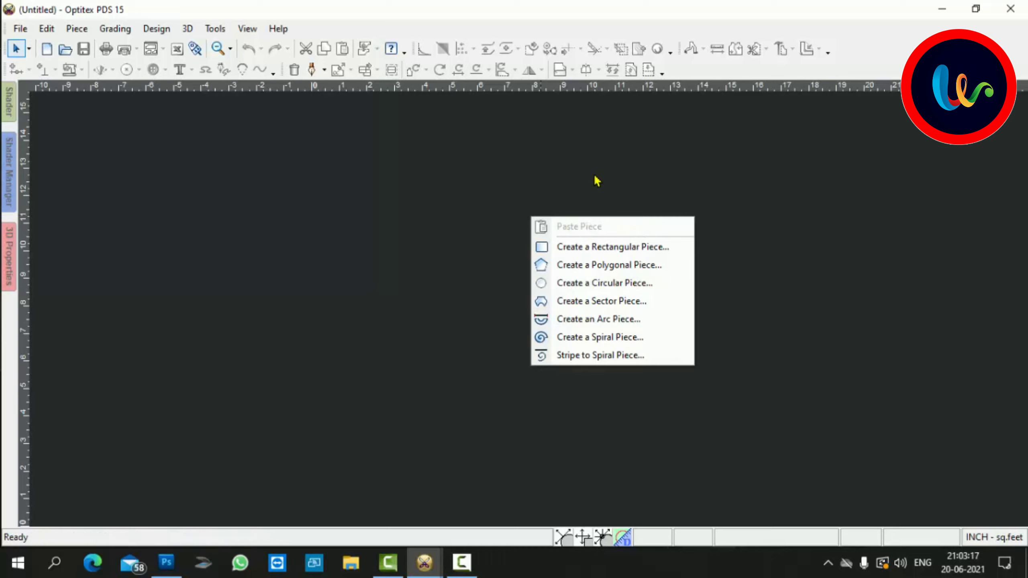
pyautogui.click(735, 262)
pyautogui.rightClick(580, 236)
pyautogui.click(463, 219)
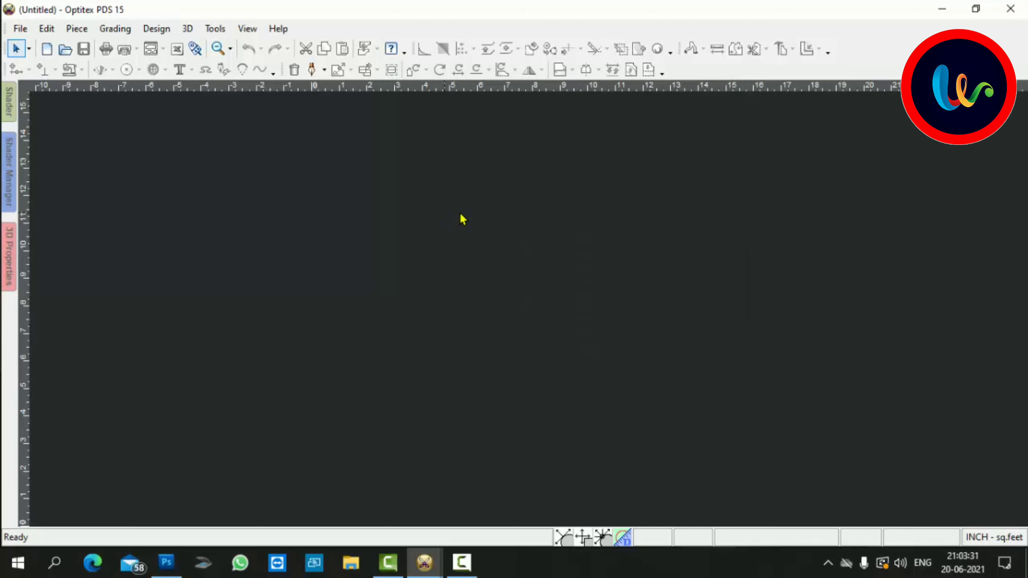
pyautogui.rightClick(463, 219)
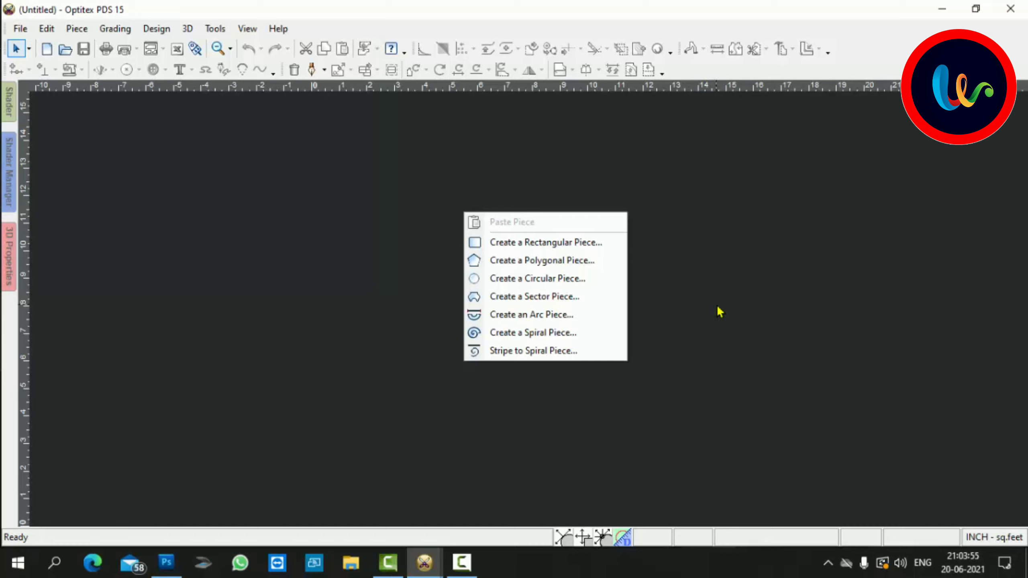
pyautogui.click(719, 311)
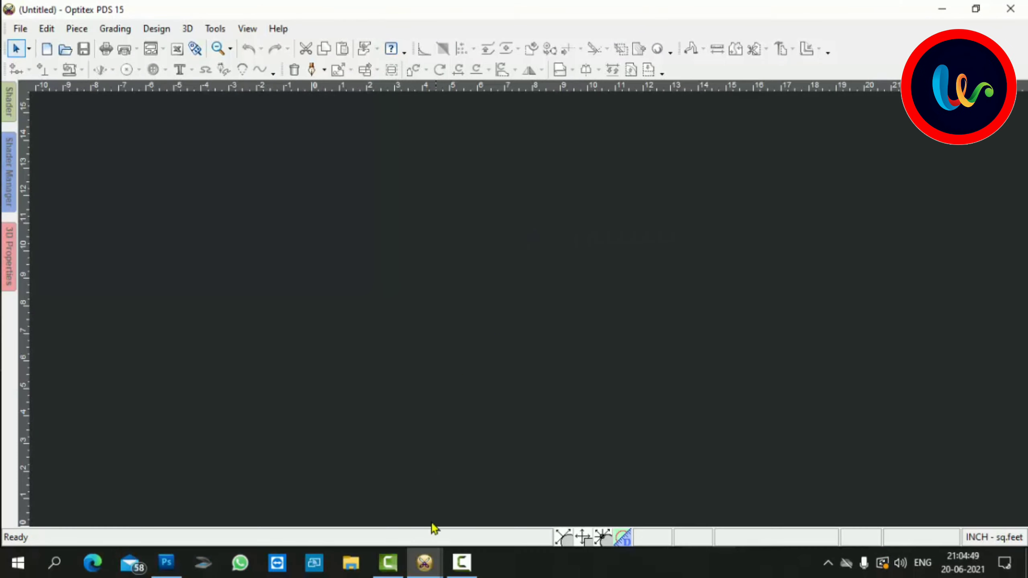
# Copy all pieces from the open T SHIRT GRIDING.PDS file and paste them into the untitled style file.
pyautogui.click(420, 569)
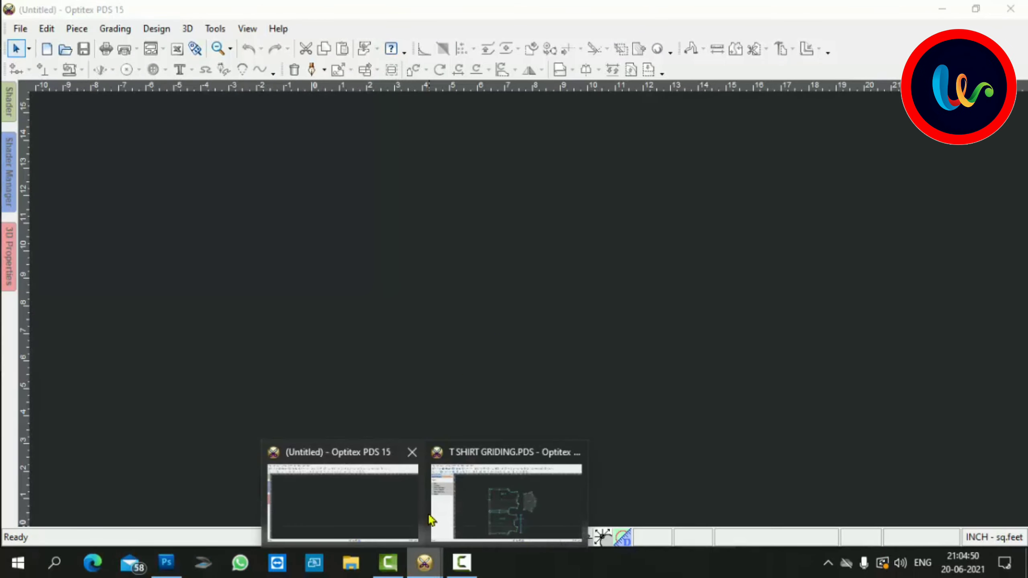
pyautogui.click(521, 503)
pyautogui.hotkey('ctrl', 'a')
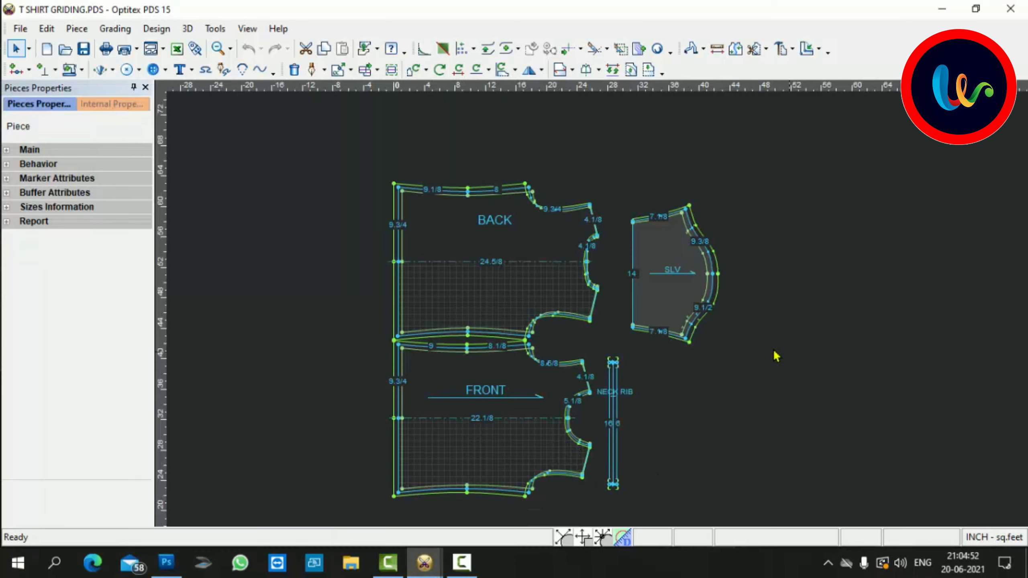
pyautogui.hotkey('ctrl', 'a')
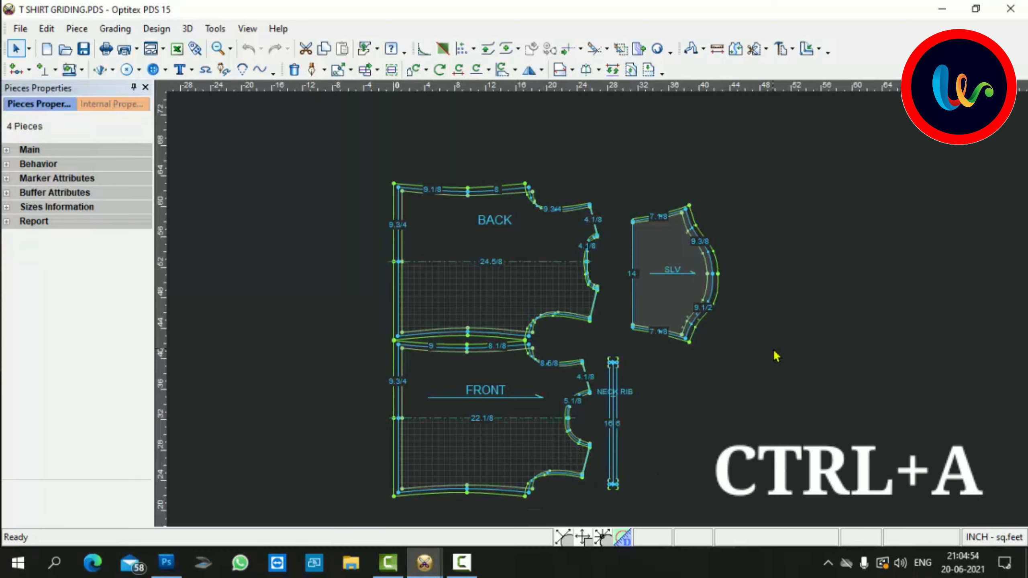
pyautogui.hotkey('ctrl', 'c')
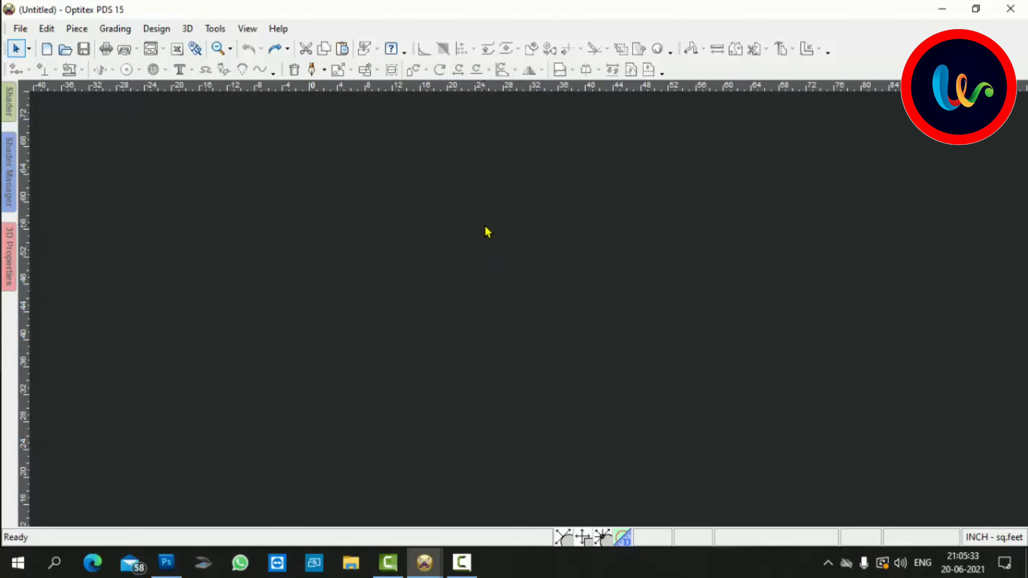
pyautogui.rightClick(485, 228)
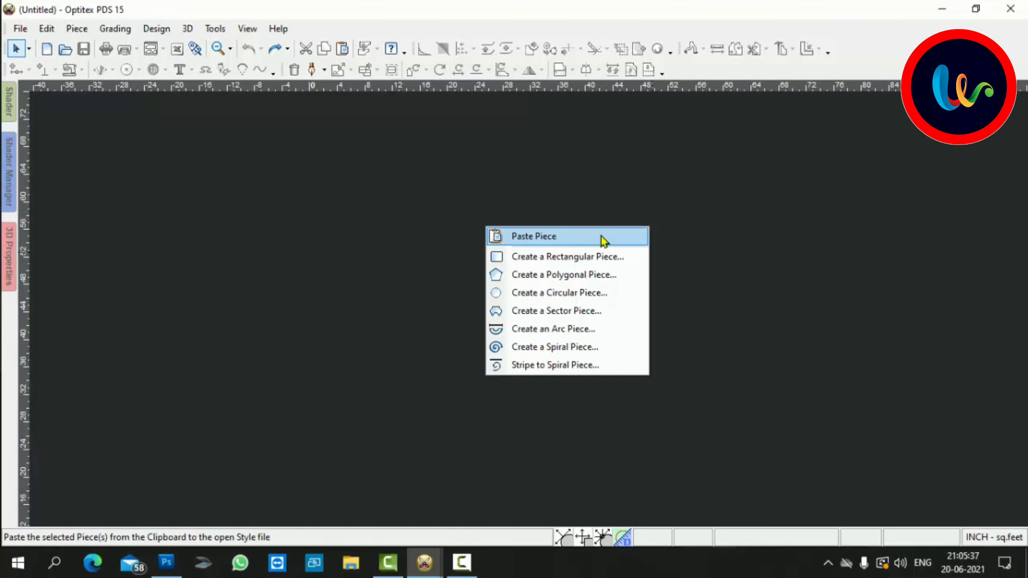
pyautogui.click(586, 239)
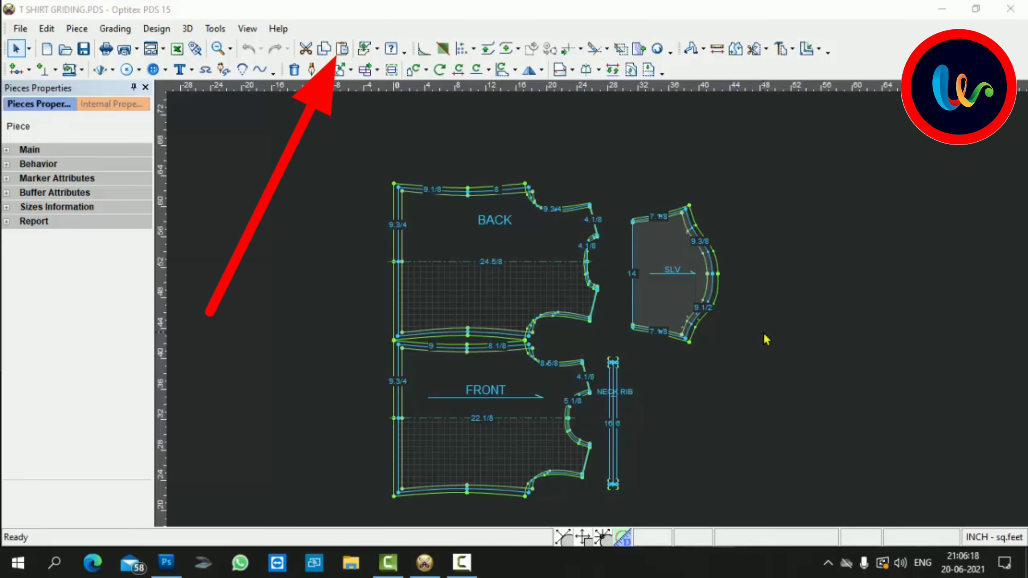
pyautogui.rightClick(767, 287)
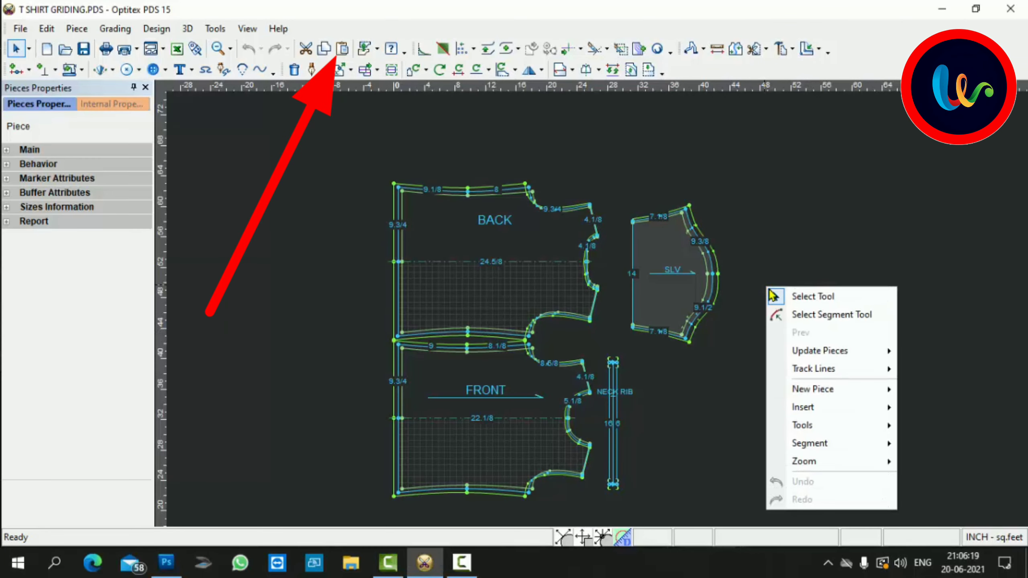
pyautogui.click(804, 298)
pyautogui.scroll(2, 593, 303)
pyautogui.scroll(-5, 601, 316)
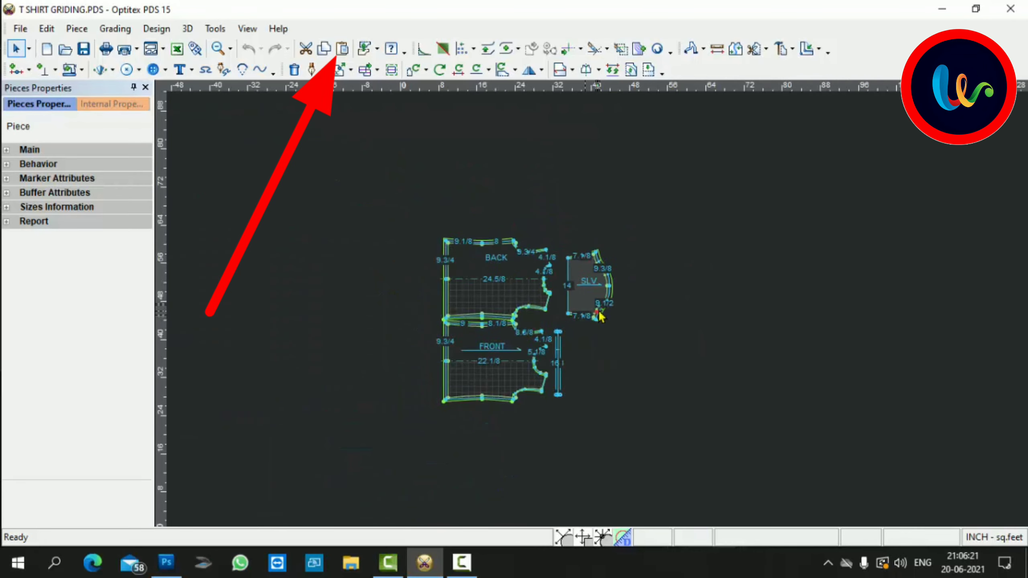
pyautogui.scroll(3, 600, 316)
pyautogui.scroll(-2, 595, 318)
pyautogui.scroll(1, 648, 353)
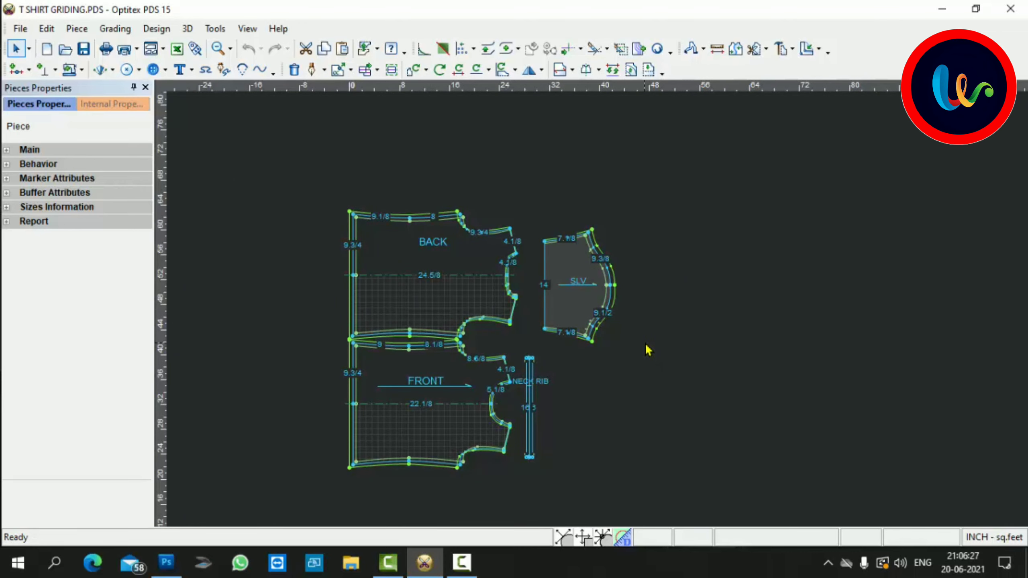
pyautogui.click(425, 563)
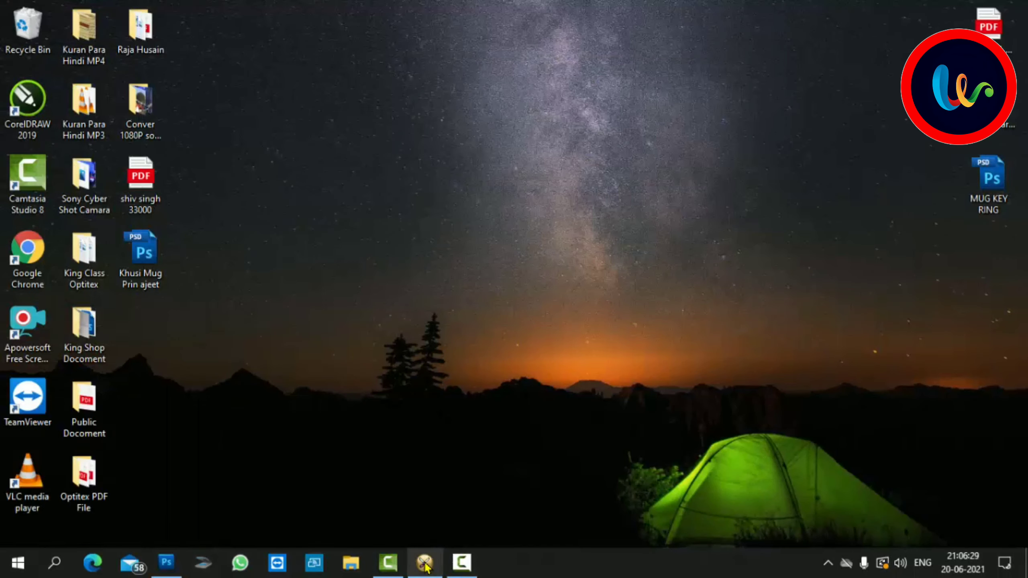
pyautogui.click(425, 565)
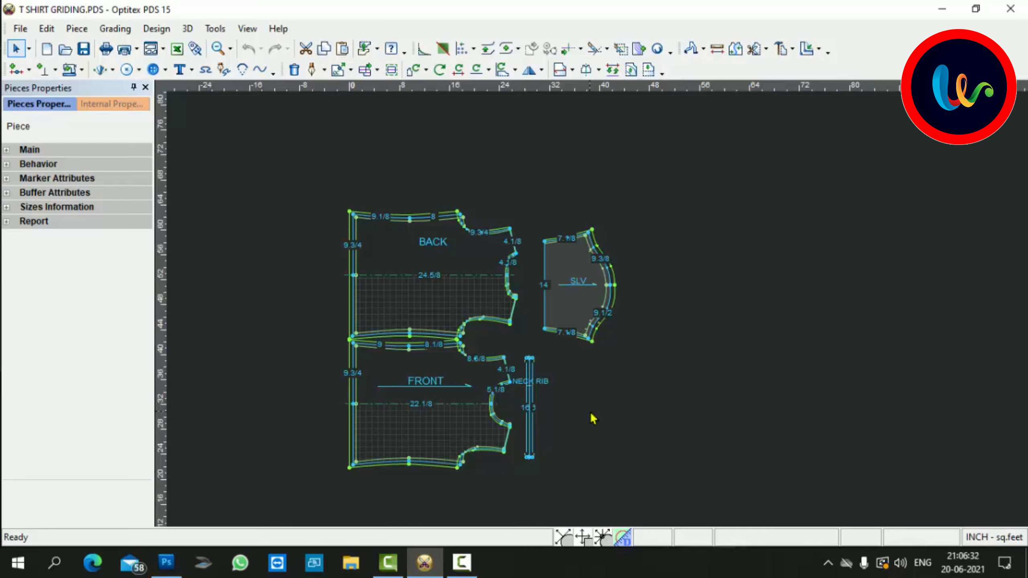
# Start a new style file and create a rectangular piece named Piece, 26 inches long and 10 inches wide.
pyautogui.hotkey('ctrl', 'n')
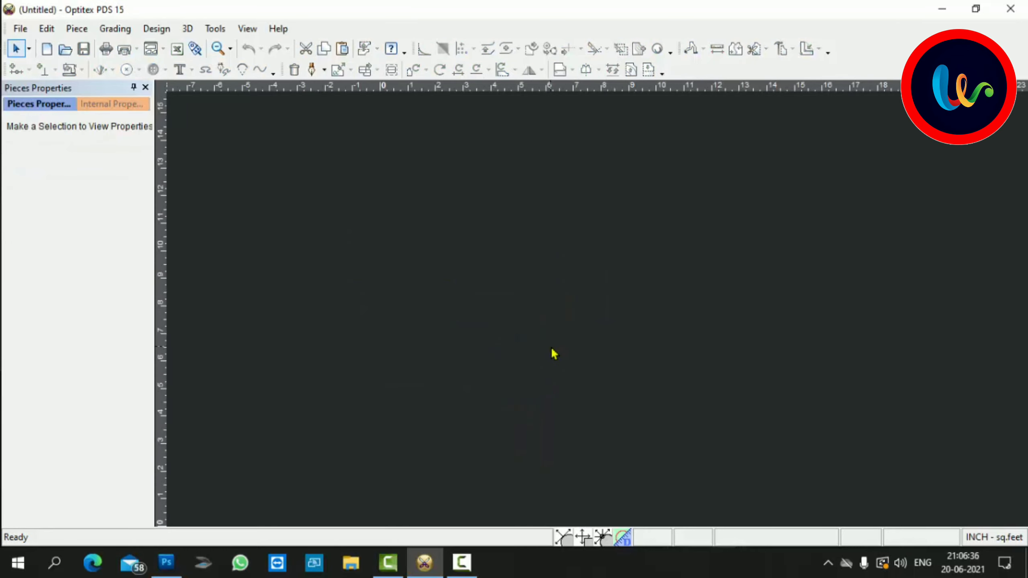
pyautogui.rightClick(429, 197)
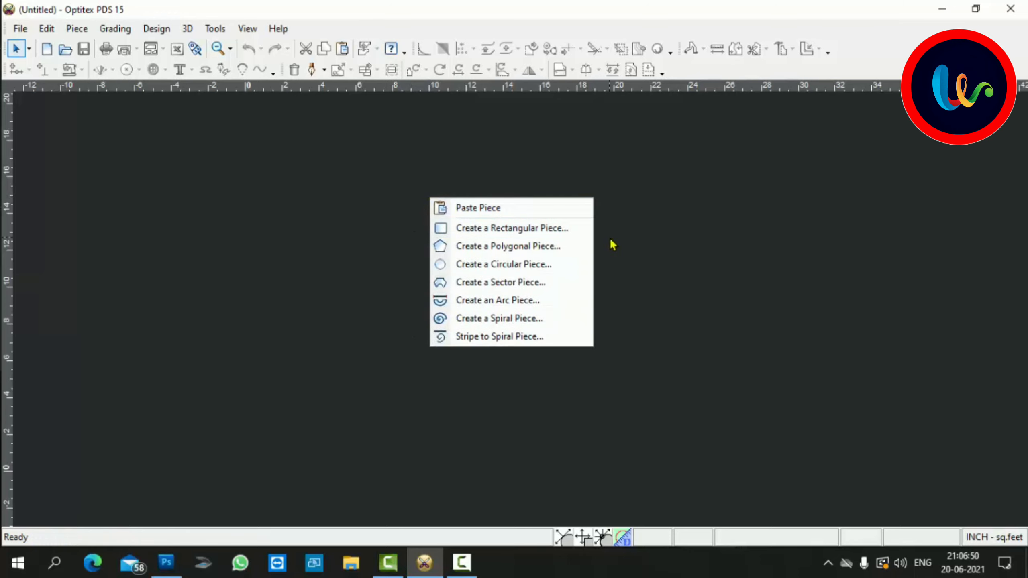
pyautogui.click(576, 234)
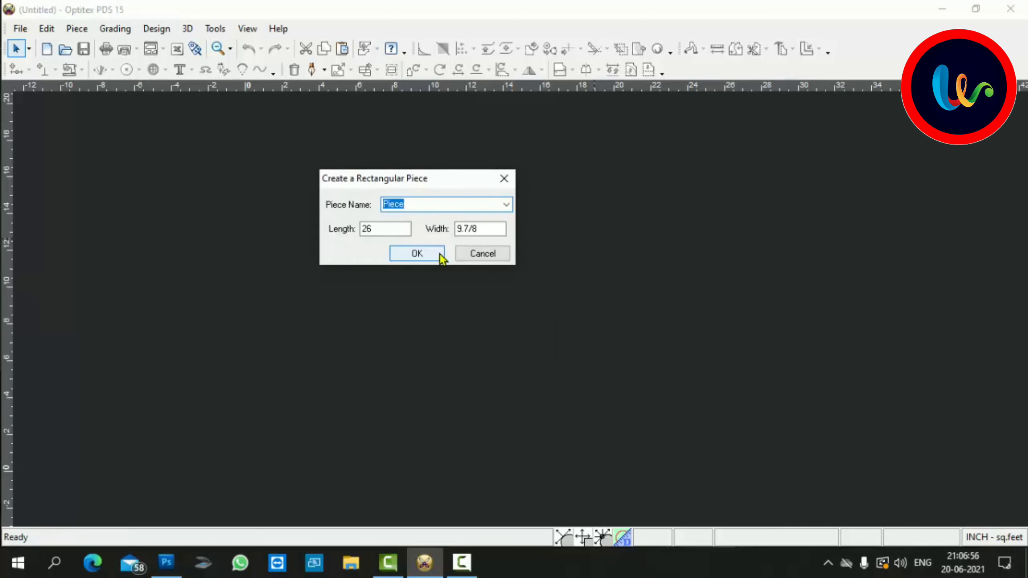
pyautogui.moveTo(476, 231); pyautogui.dragTo(424, 239)
pyautogui.write('10')
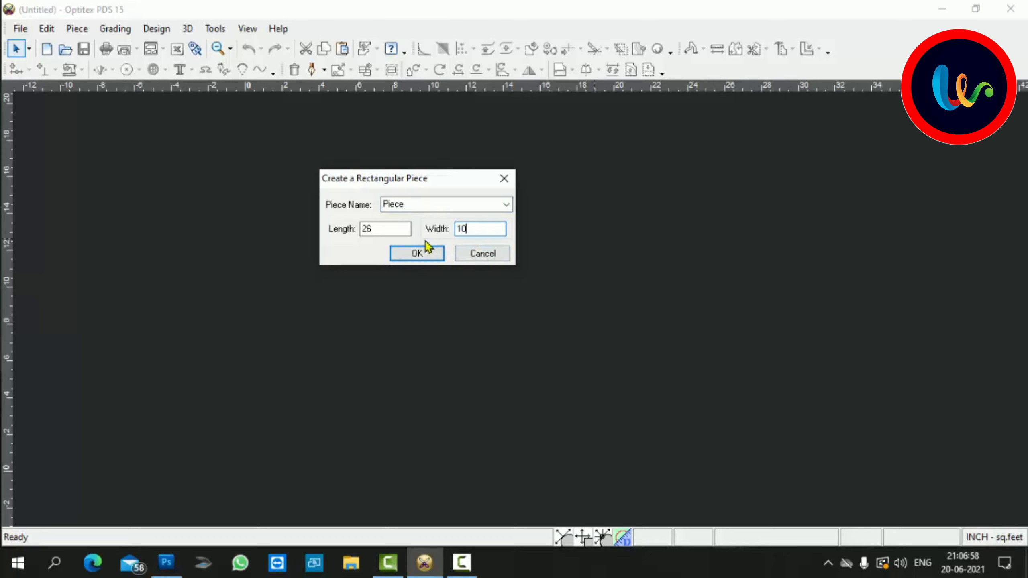
pyautogui.click(417, 253)
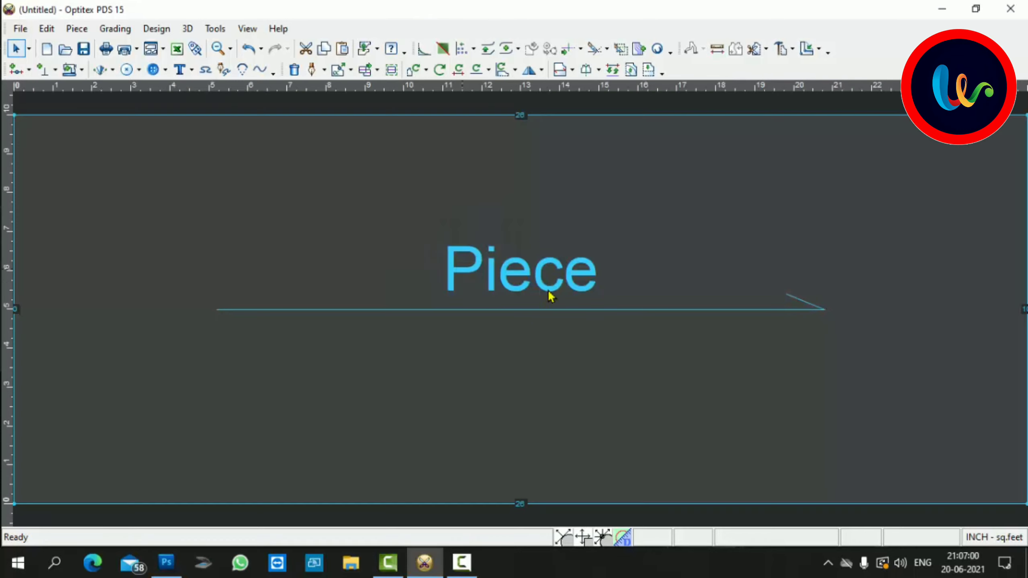
# Examine the whole rectangular piece and its side lengths at different magnifications.
pyautogui.scroll(-2, 523, 311)
pyautogui.scroll(1, 523, 316)
pyautogui.scroll(1, 524, 316)
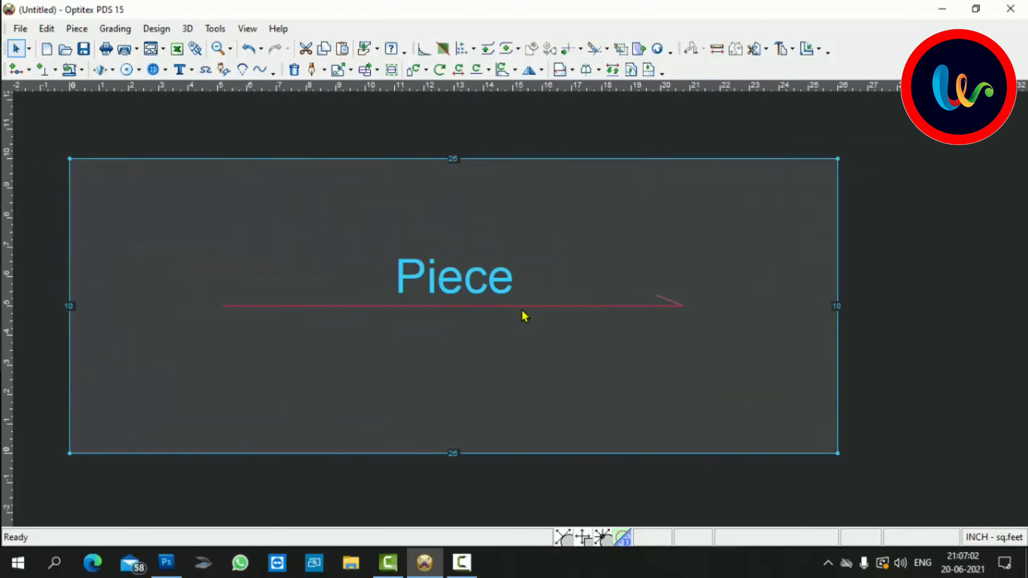
pyautogui.scroll(-2, 524, 317)
pyautogui.scroll(1, 523, 317)
pyautogui.scroll(-1, 524, 316)
pyautogui.scroll(-2, 525, 316)
pyautogui.scroll(2, 525, 317)
pyautogui.scroll(-1, 525, 317)
pyautogui.scroll(1, 525, 317)
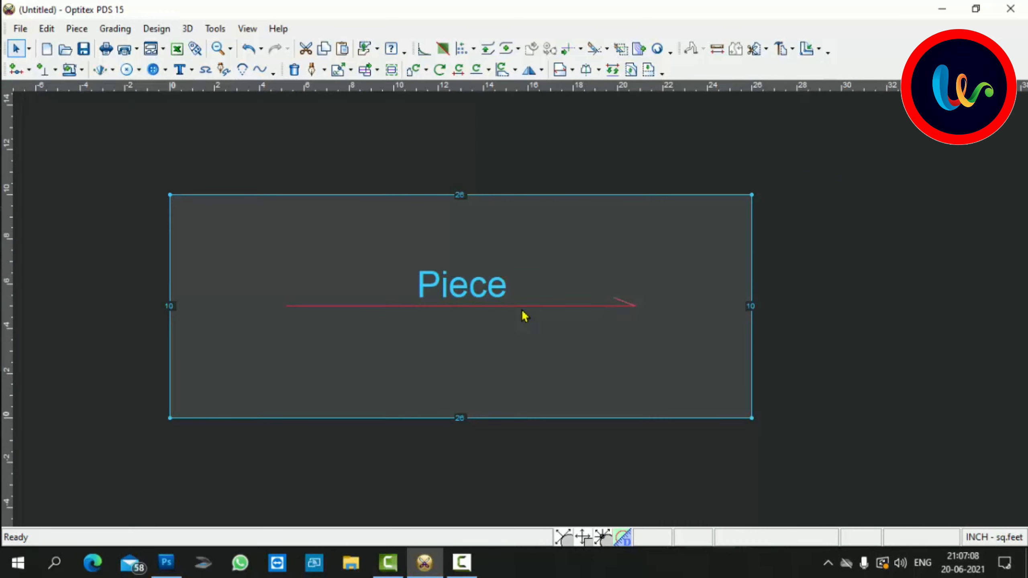
pyautogui.scroll(-2, 525, 317)
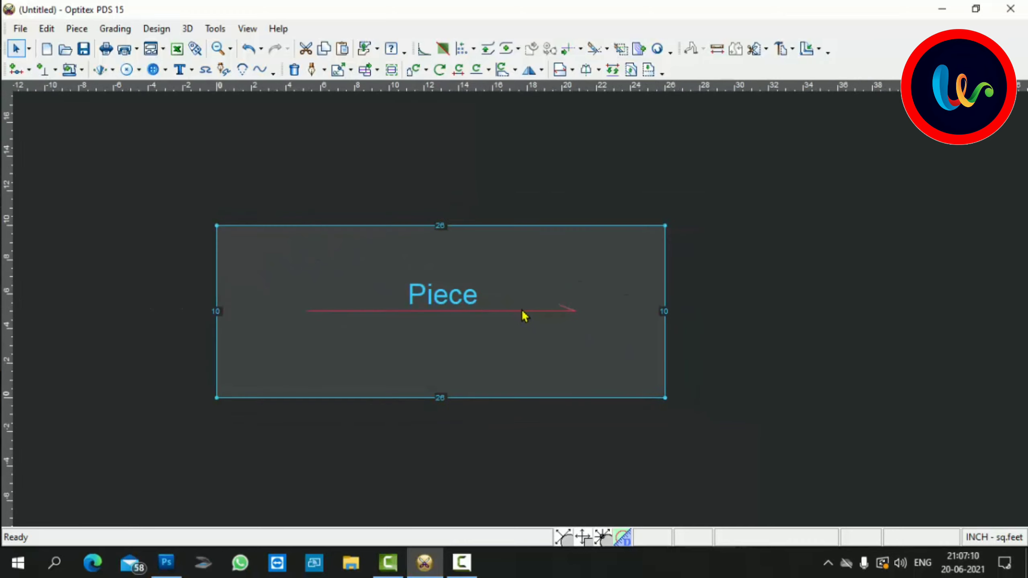
pyautogui.scroll(1, 549, 328)
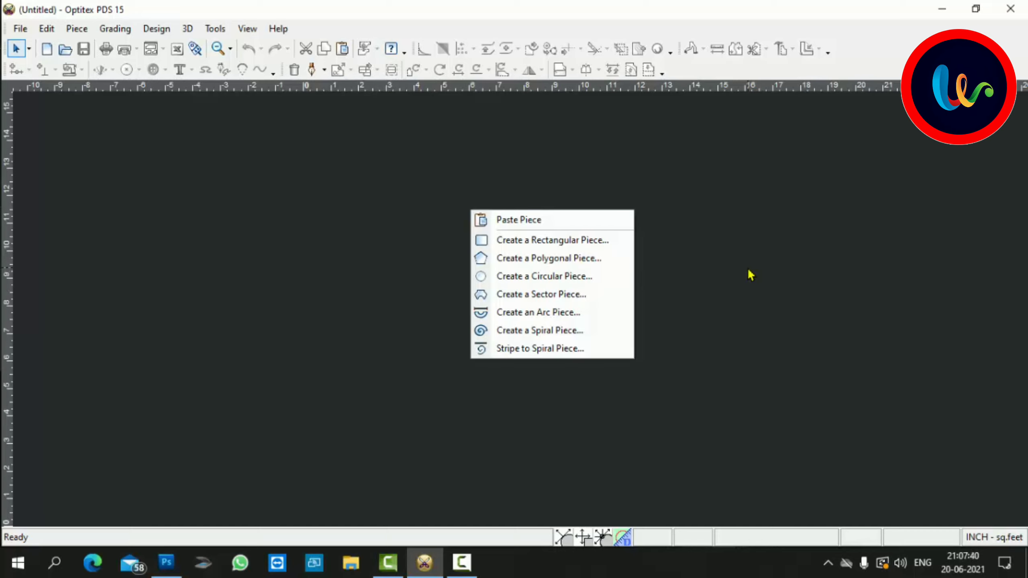
# Create a polygonal piece named Piece with 10 points, radius 11.3/8, perimeter 70 and angle 0.
pyautogui.click(618, 262)
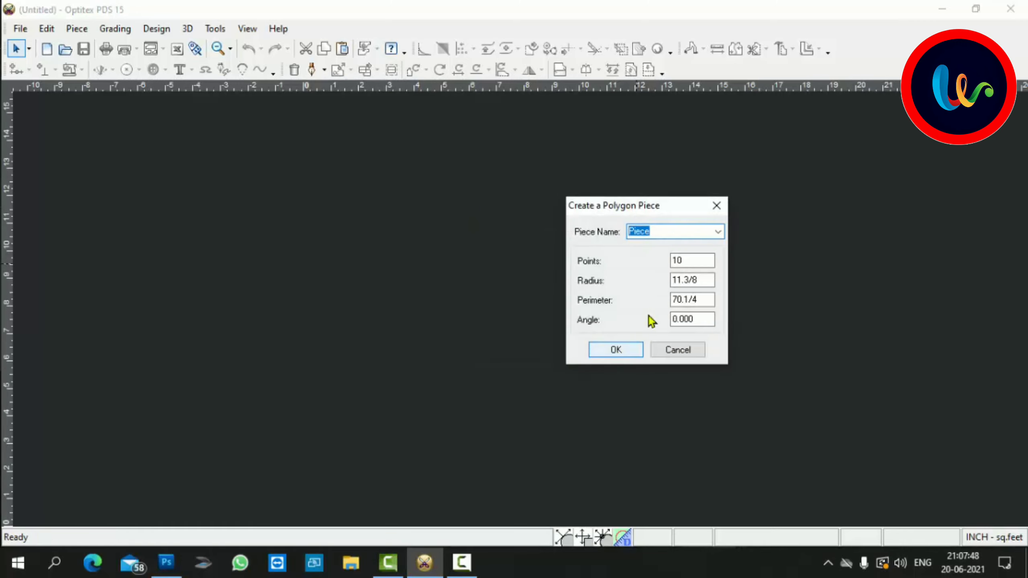
pyautogui.moveTo(674, 218); pyautogui.dragTo(414, 181)
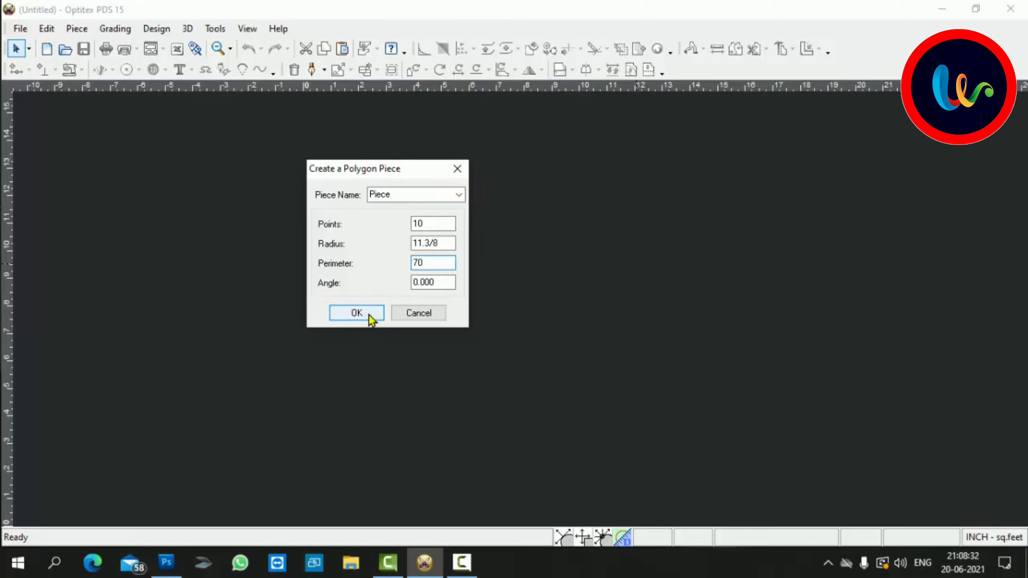
pyautogui.click(371, 319)
pyautogui.scroll(-3, 524, 320)
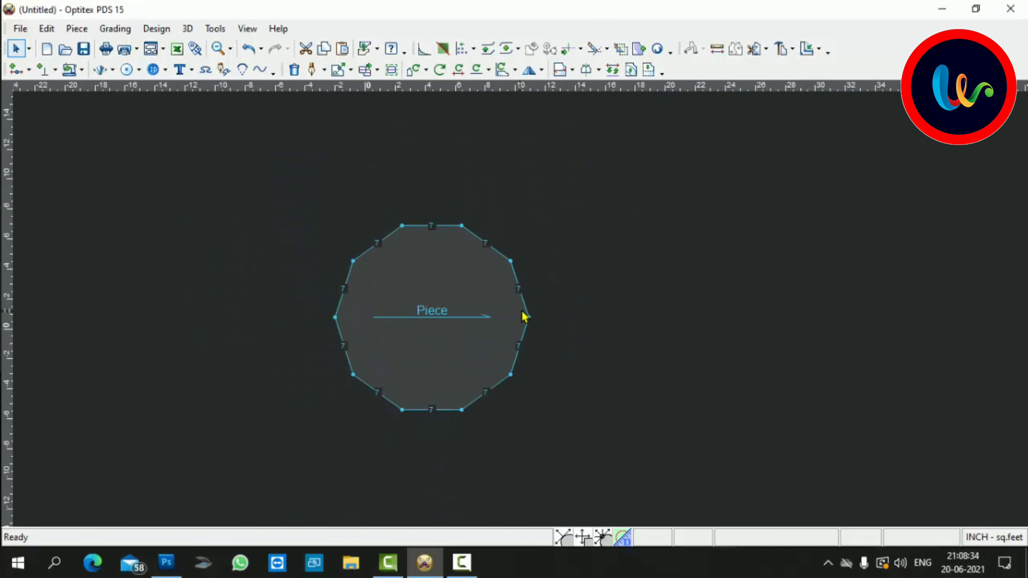
# Examine the ten-sided polygonal piece and the lengths of its sides.
pyautogui.scroll(3, 493, 347)
pyautogui.scroll(-3, 523, 317)
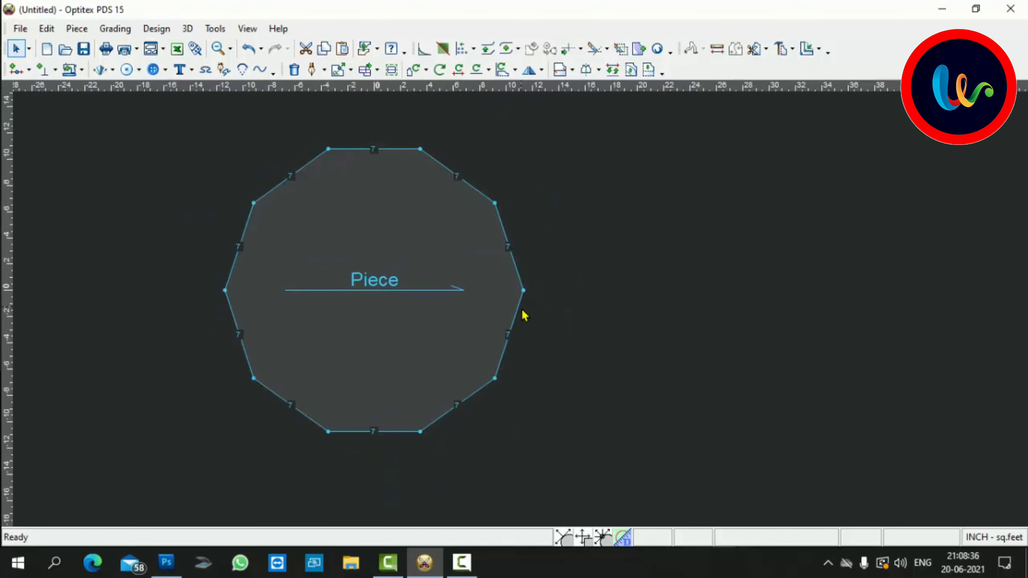
pyautogui.scroll(3, 523, 317)
pyautogui.scroll(-2, 530, 308)
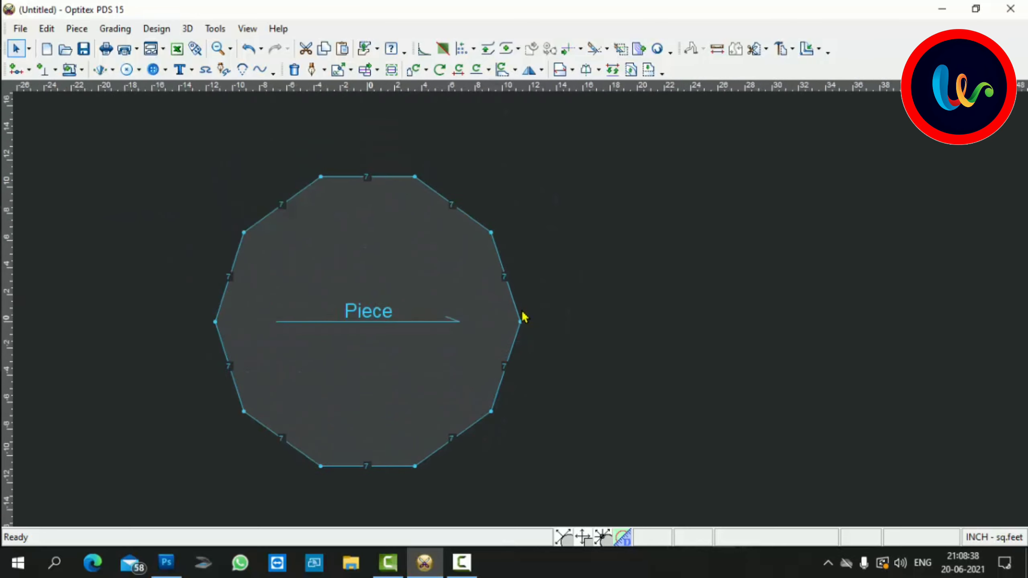
pyautogui.scroll(2, 524, 319)
pyautogui.scroll(-2, 523, 314)
pyautogui.scroll(-2, 523, 314)
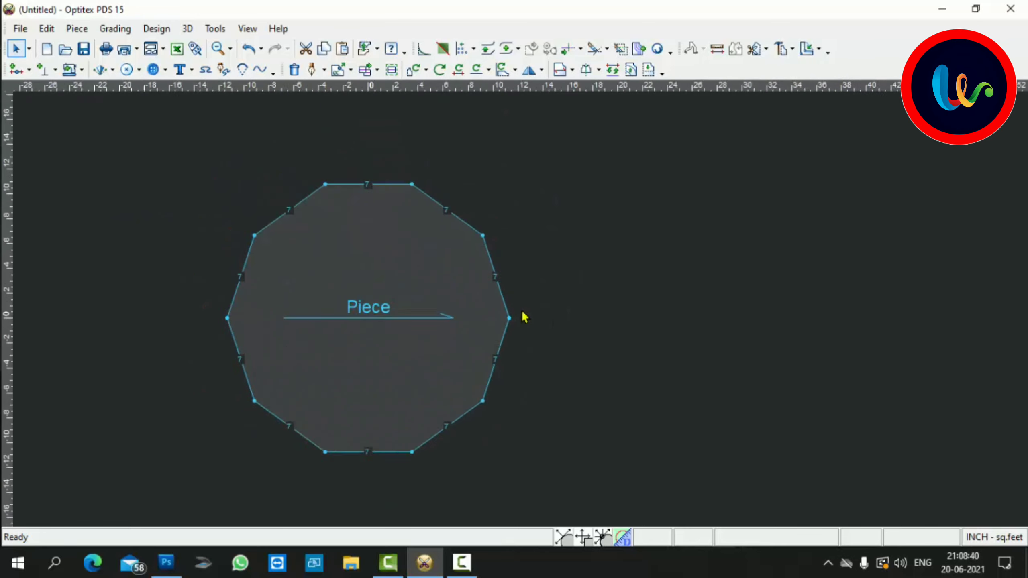
pyautogui.scroll(1, 525, 317)
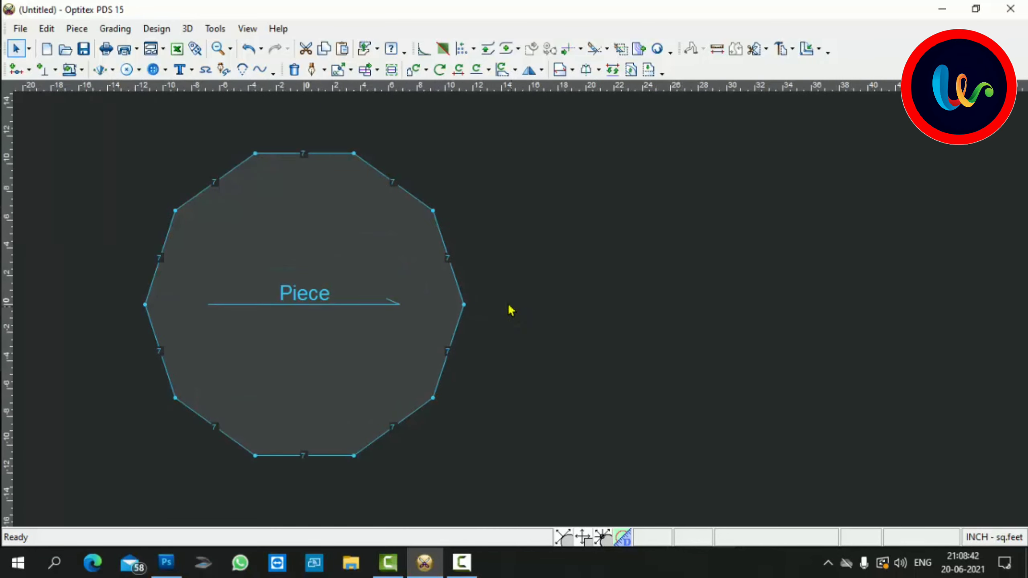
pyautogui.scroll(-2, 523, 316)
pyautogui.scroll(2, 524, 316)
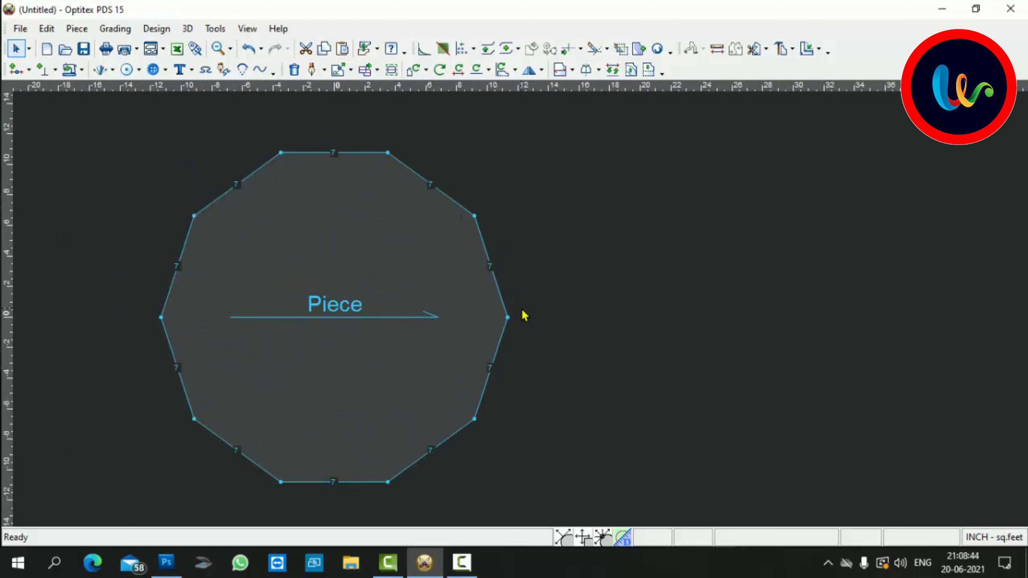
pyautogui.scroll(-1, 524, 317)
pyautogui.scroll(2, 525, 317)
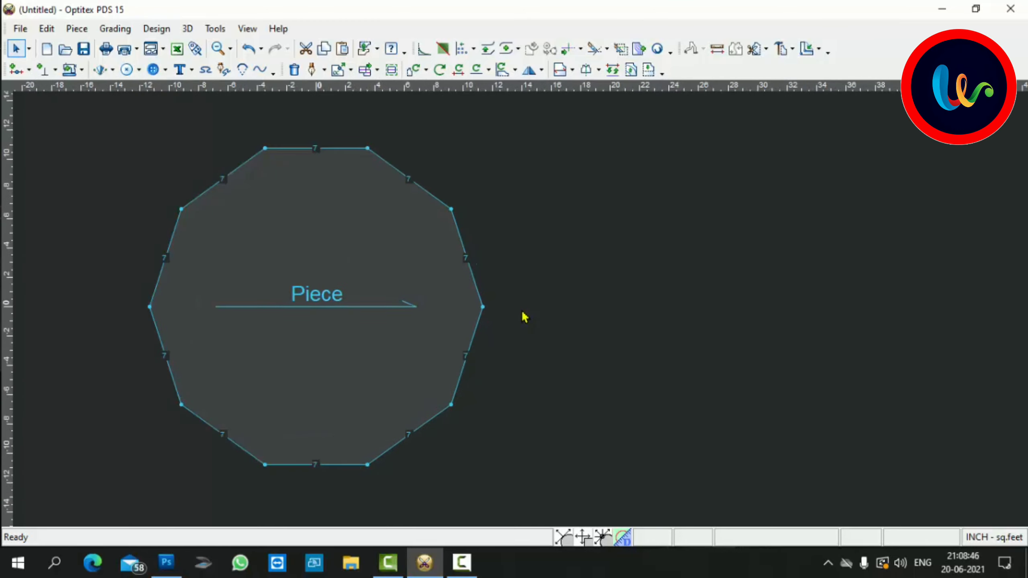
pyautogui.scroll(-1, 524, 317)
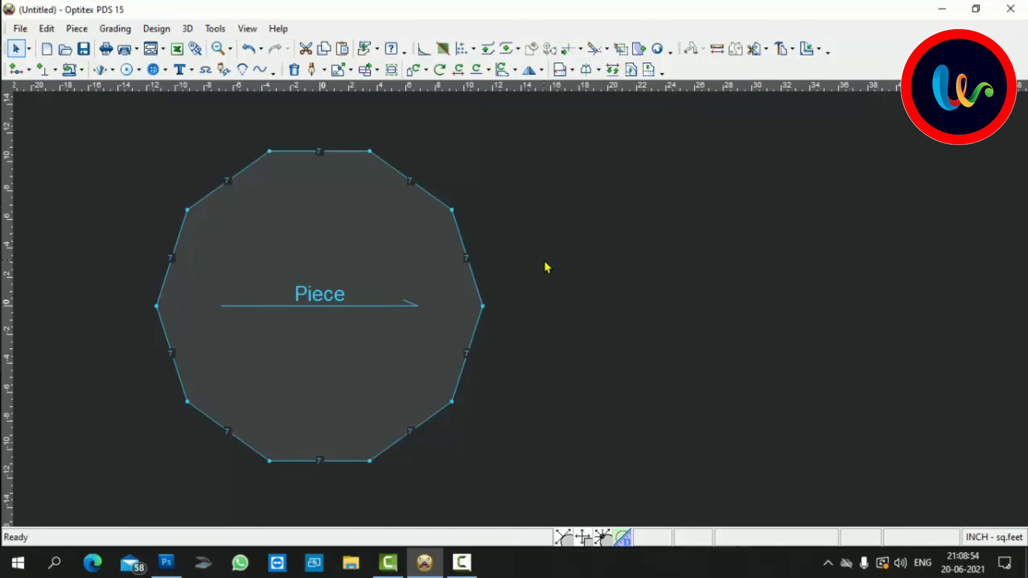
pyautogui.scroll(-2, 522, 321)
pyautogui.scroll(2, 523, 333)
pyautogui.scroll(-1, 524, 317)
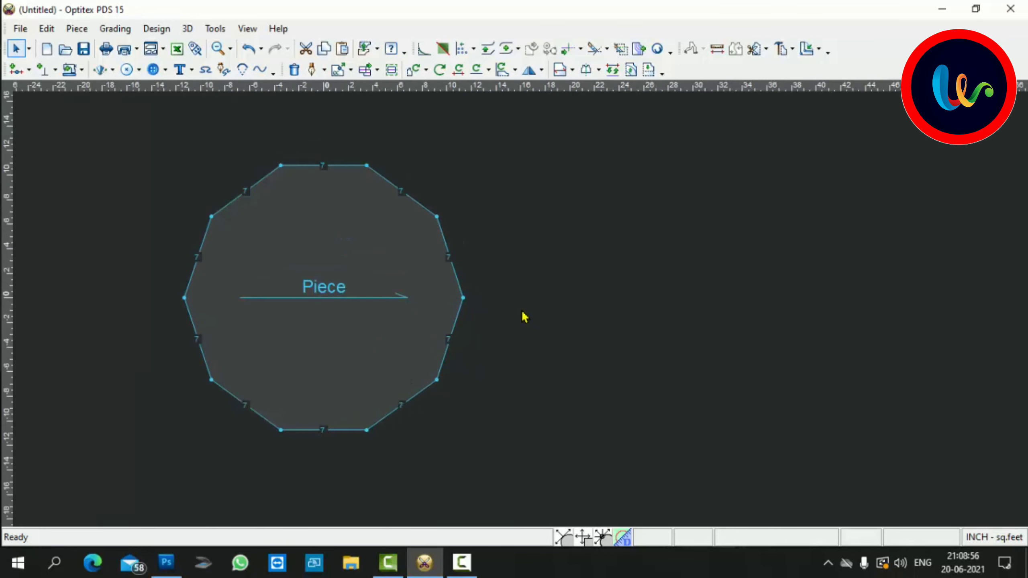
pyautogui.scroll(2, 525, 317)
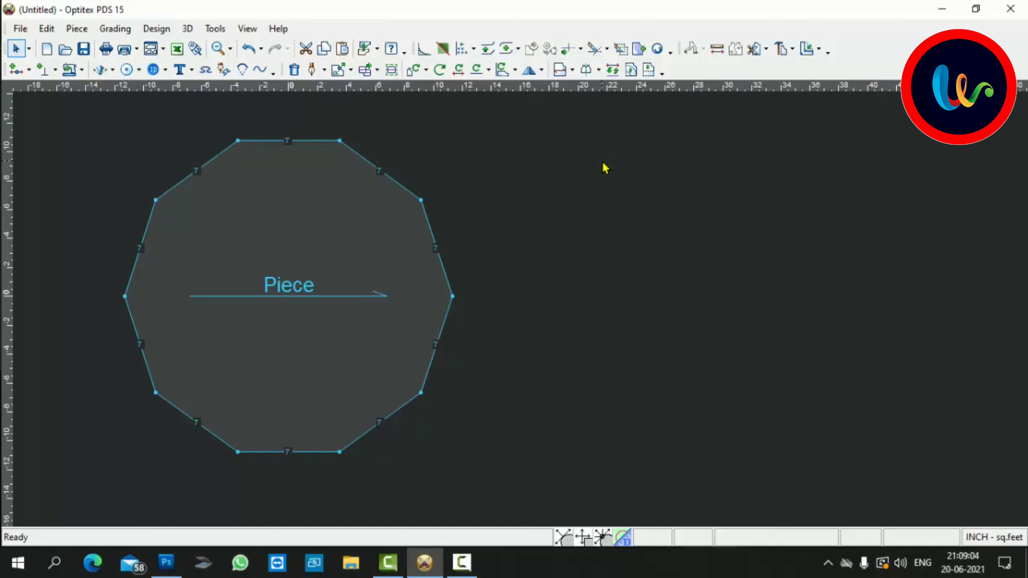
pyautogui.rightClick(604, 190)
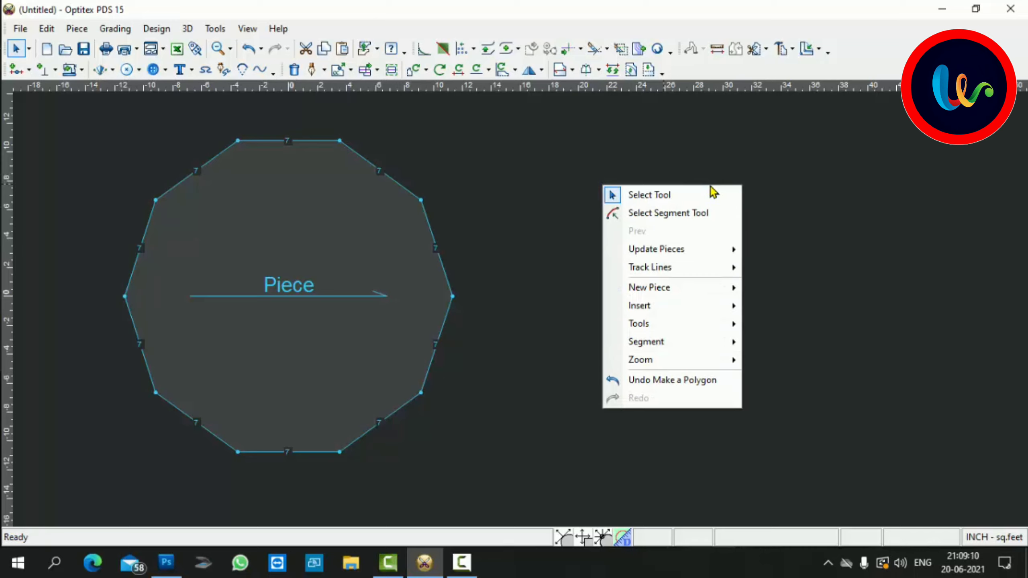
pyautogui.click(713, 194)
pyautogui.rightClick(627, 188)
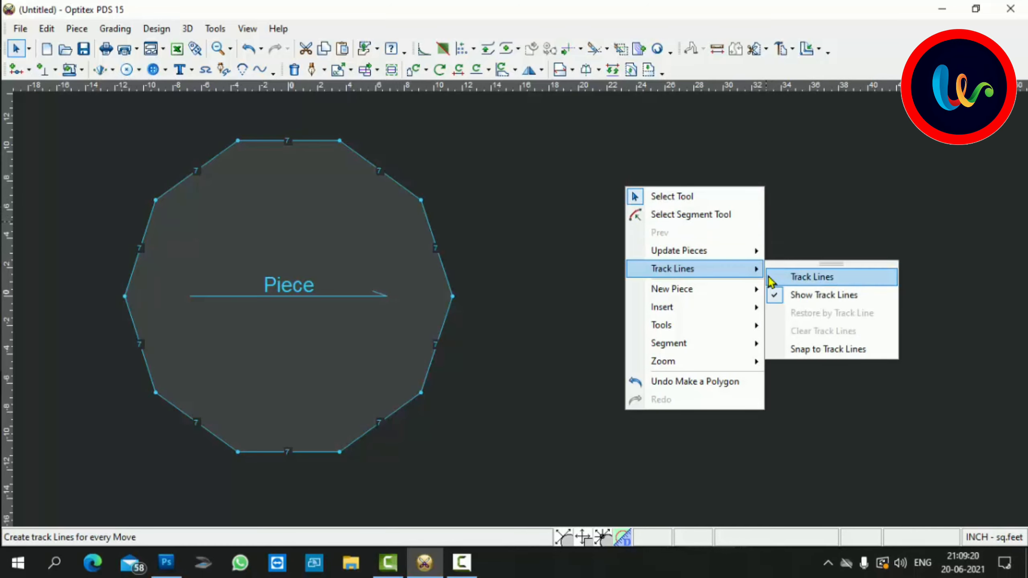
pyautogui.click(799, 234)
pyautogui.rightClick(695, 193)
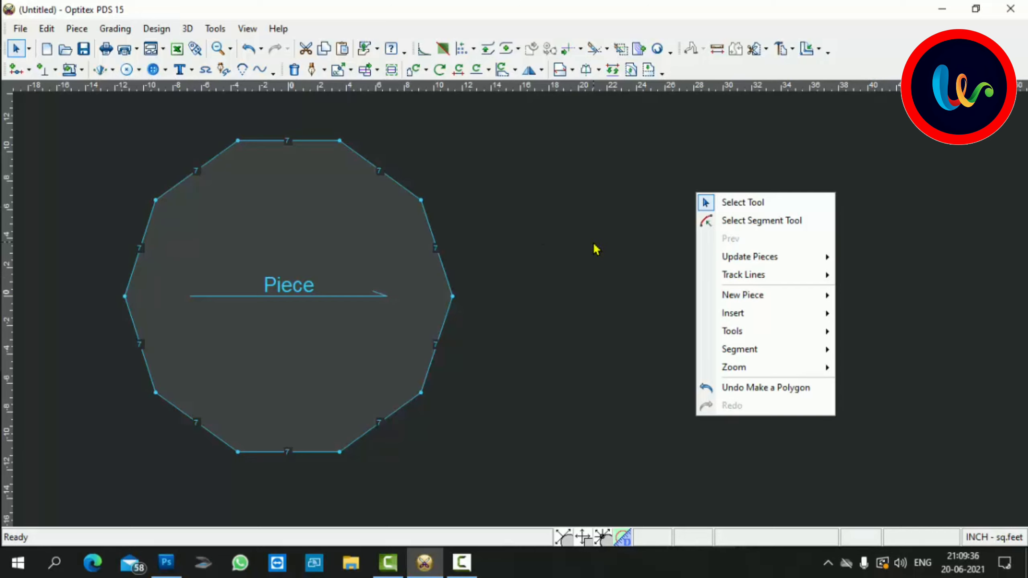
pyautogui.click(562, 210)
# Detach the New Piece commands so they float over the empty workspace beside the polygon.
pyautogui.rightClick(562, 206)
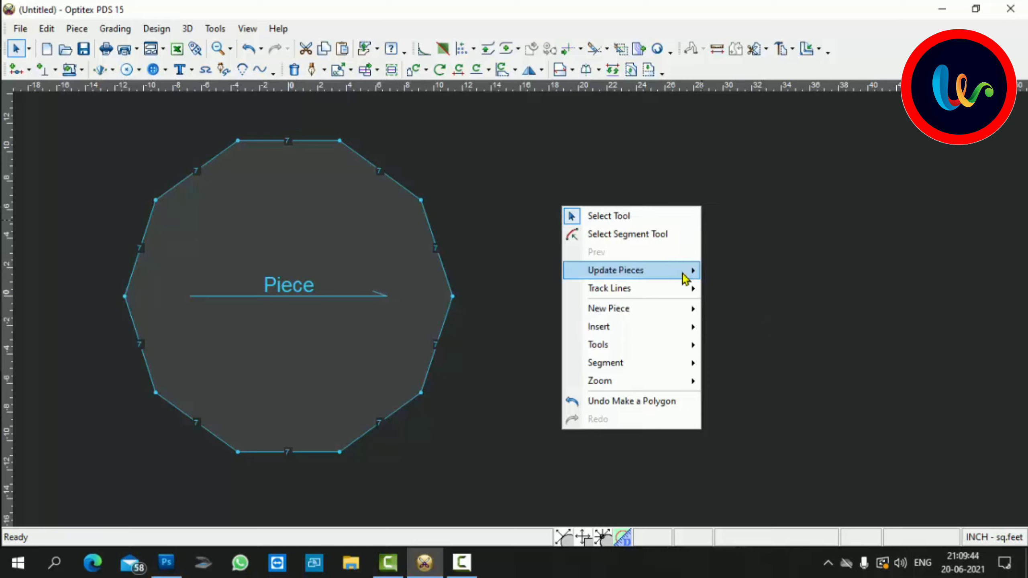
pyautogui.moveTo(681, 311)
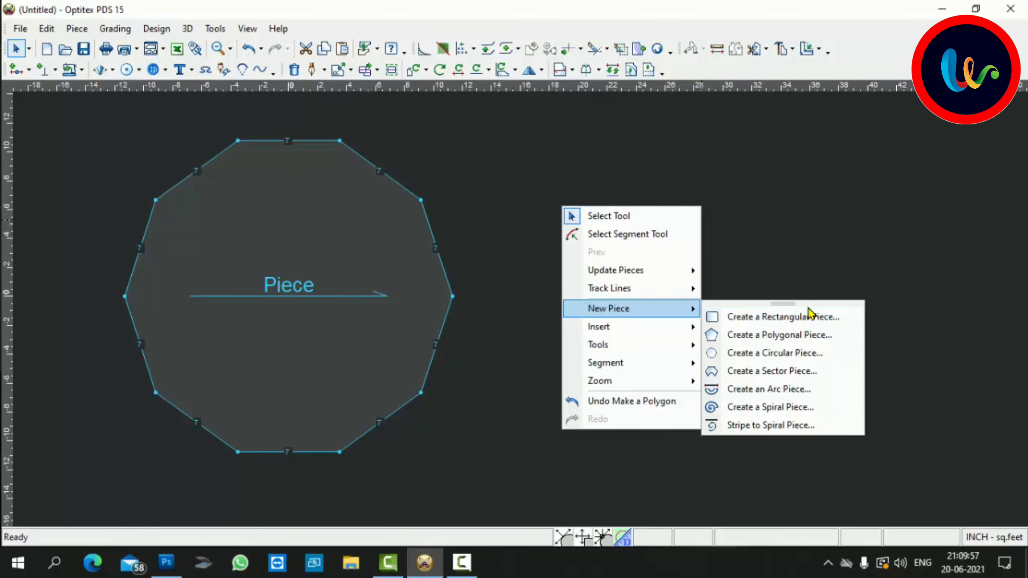
pyautogui.moveTo(793, 305); pyautogui.dragTo(864, 138)
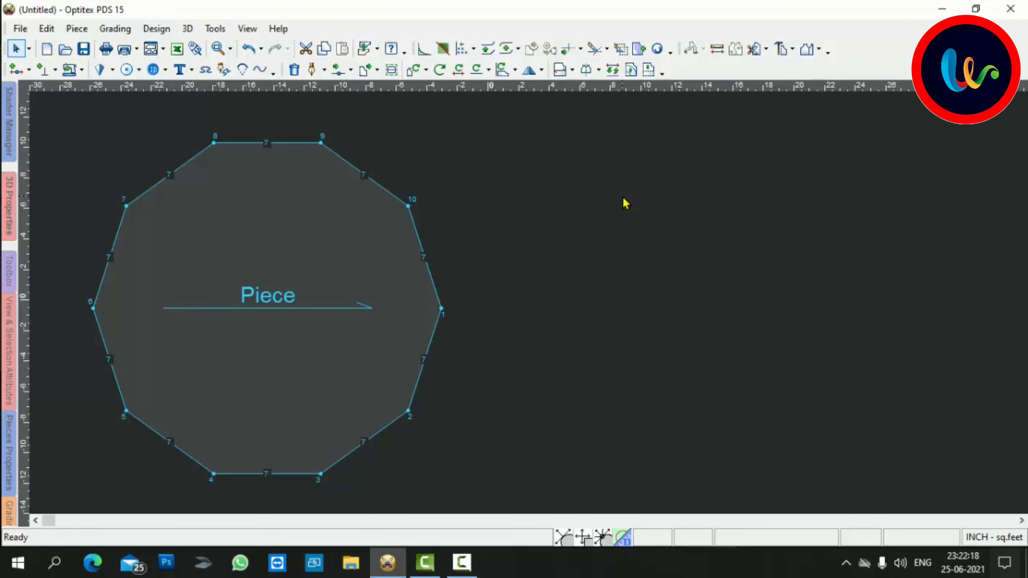
pyautogui.rightClick(624, 199)
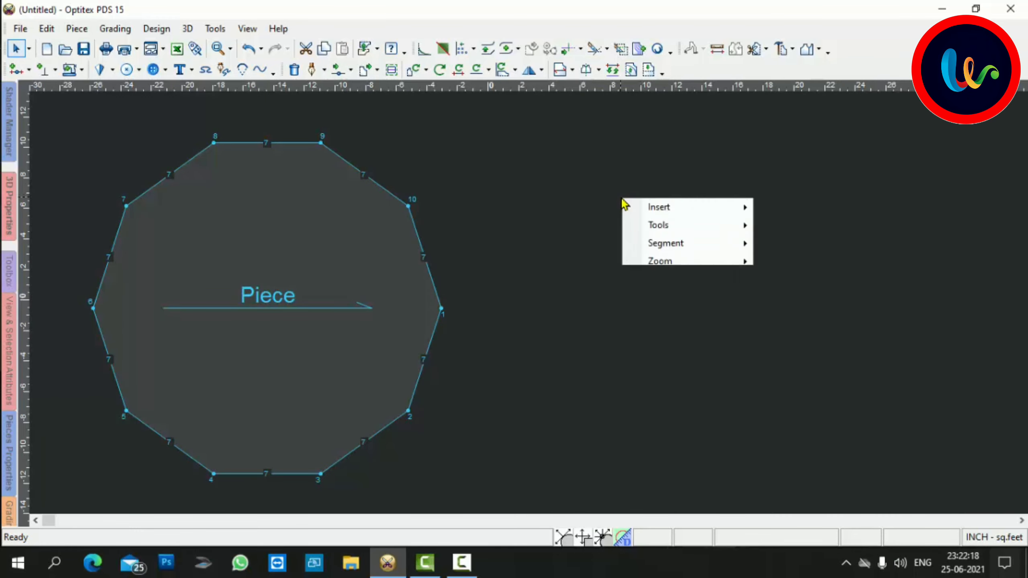
pyautogui.moveTo(713, 302)
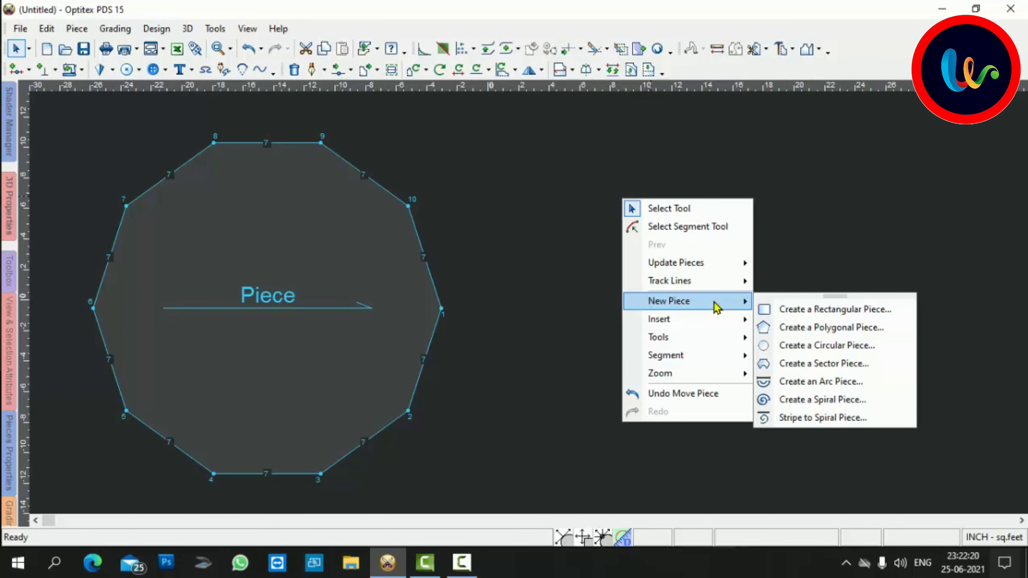
pyautogui.moveTo(838, 296); pyautogui.dragTo(857, 138)
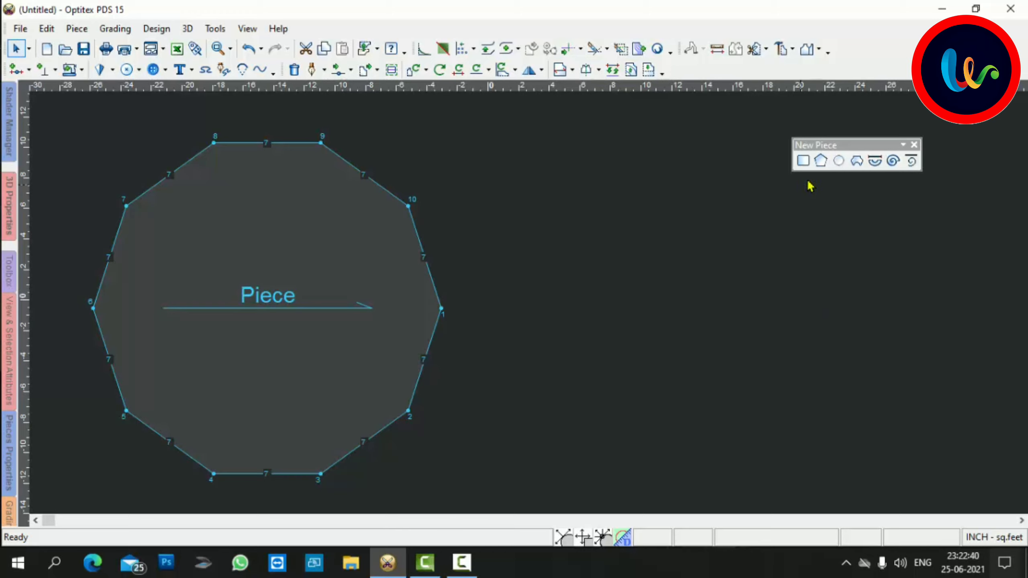
# Review the name, points, radius and perimeter settings for a new polygon piece, and leave without creating it.
pyautogui.click(821, 161)
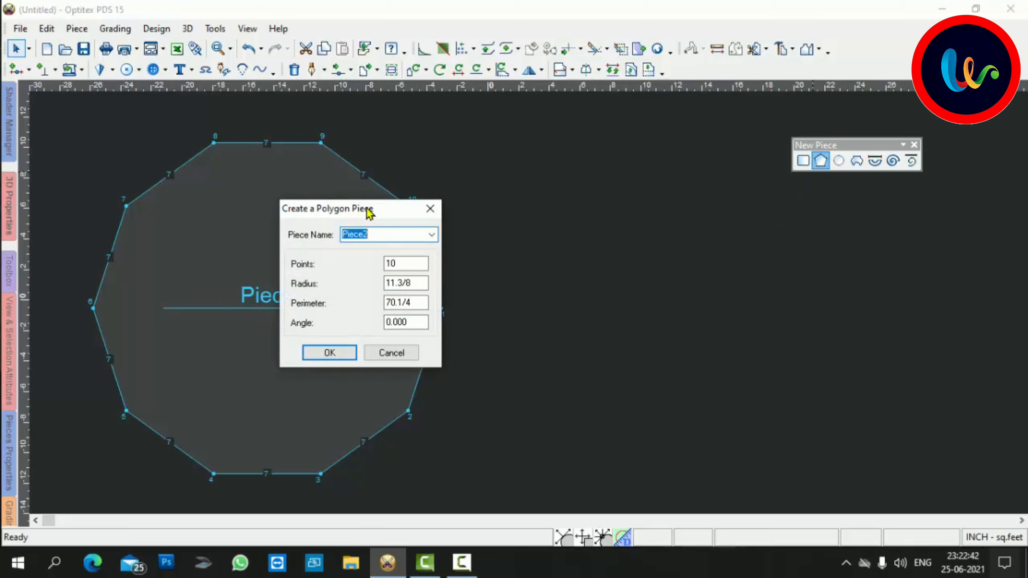
pyautogui.moveTo(358, 209); pyautogui.dragTo(683, 227)
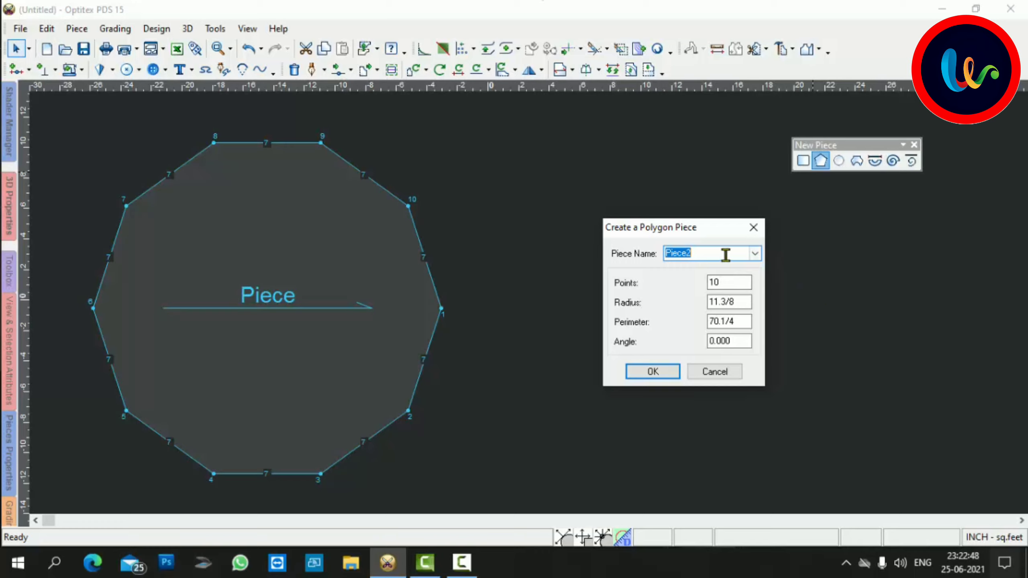
pyautogui.click(796, 281)
pyautogui.click(700, 252)
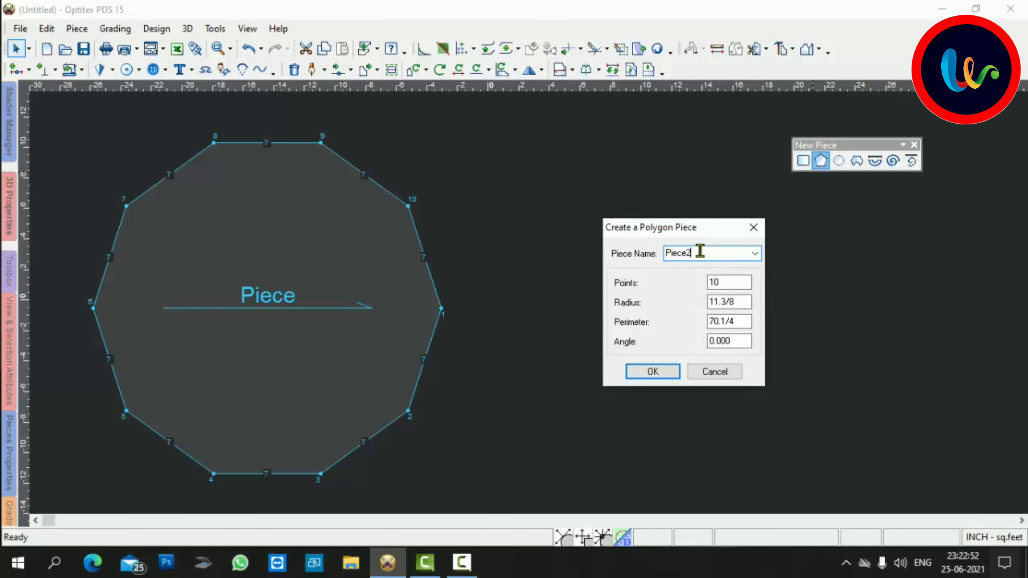
pyautogui.click(729, 282)
pyautogui.press('Tab')
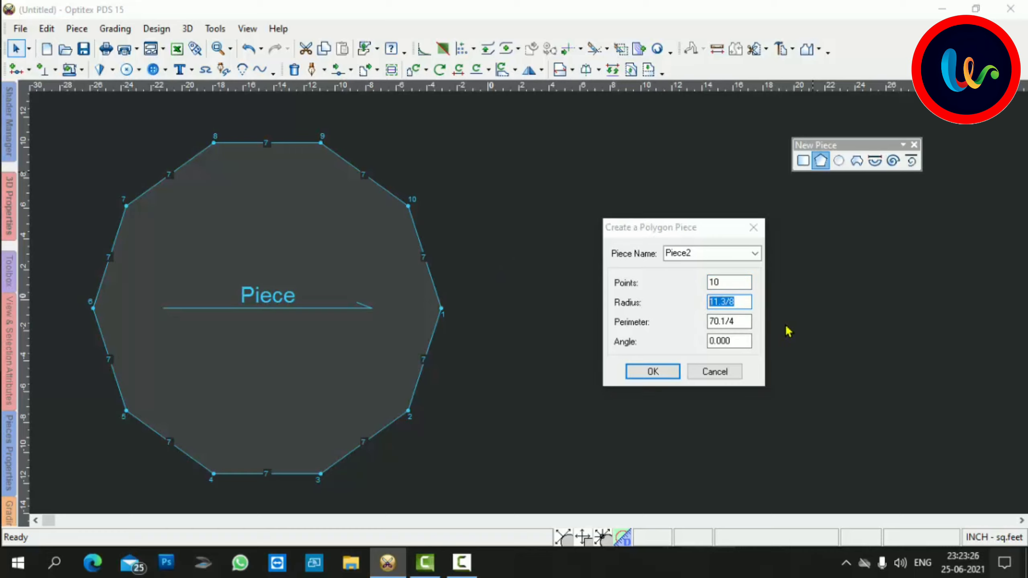
pyautogui.click(741, 321)
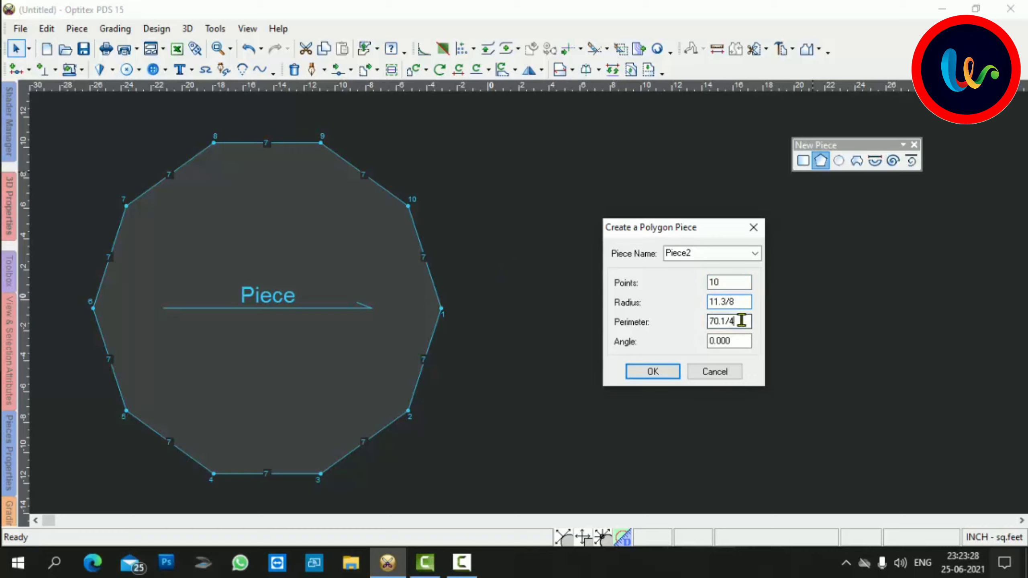
pyautogui.moveTo(742, 321); pyautogui.dragTo(665, 321)
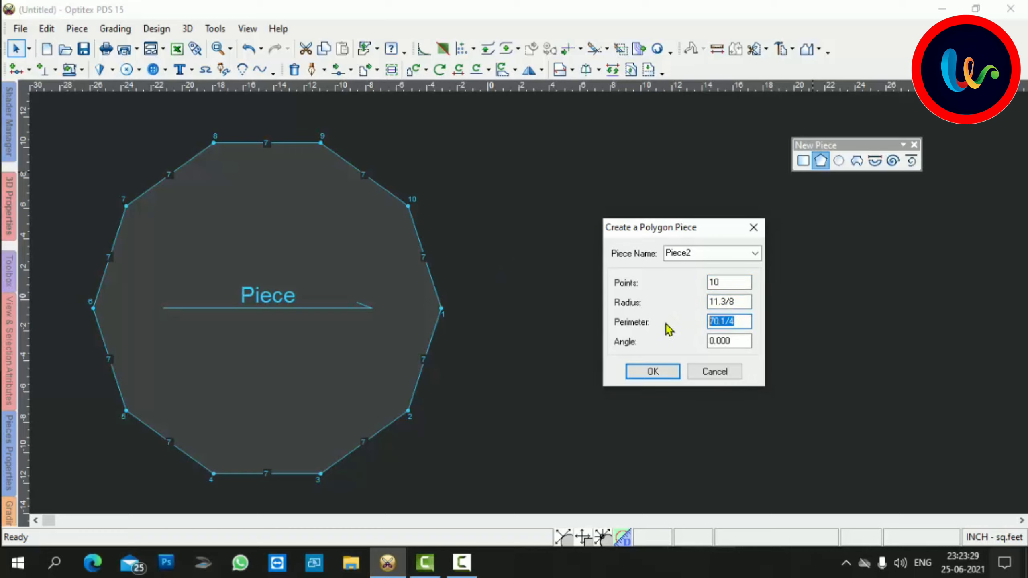
pyautogui.click(743, 282)
pyautogui.moveTo(741, 281); pyautogui.dragTo(696, 288)
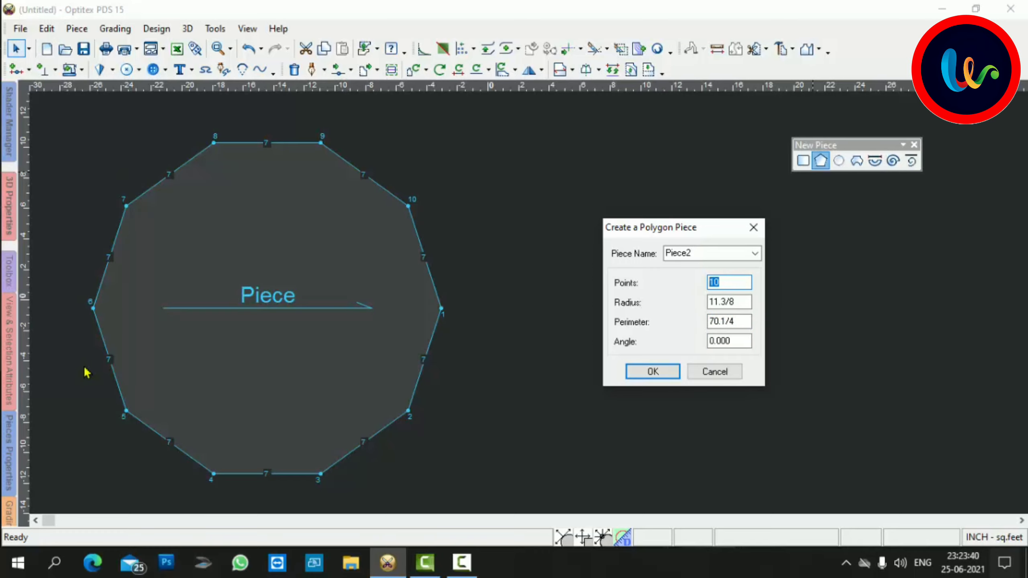
pyautogui.click(735, 282)
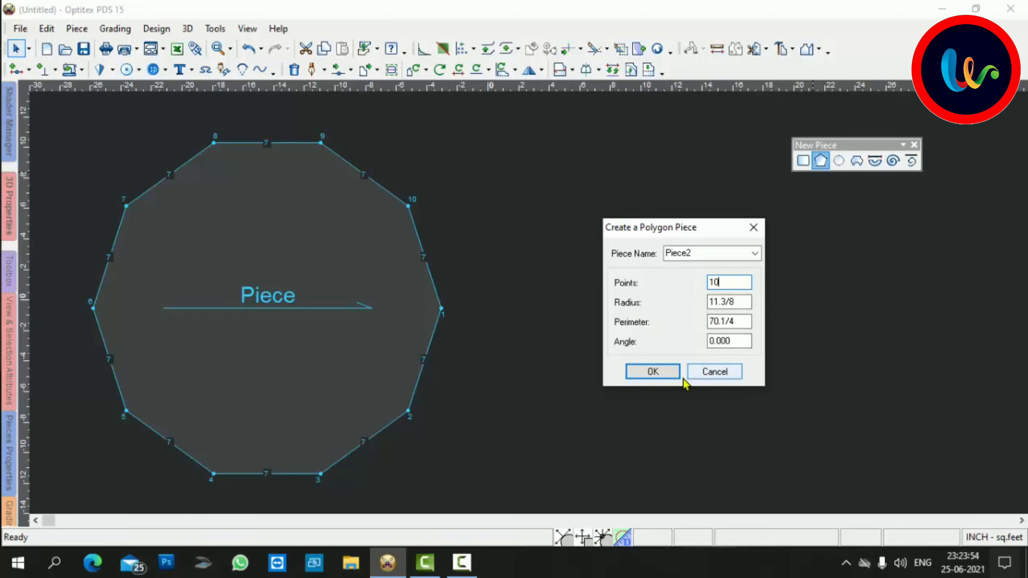
pyautogui.click(714, 372)
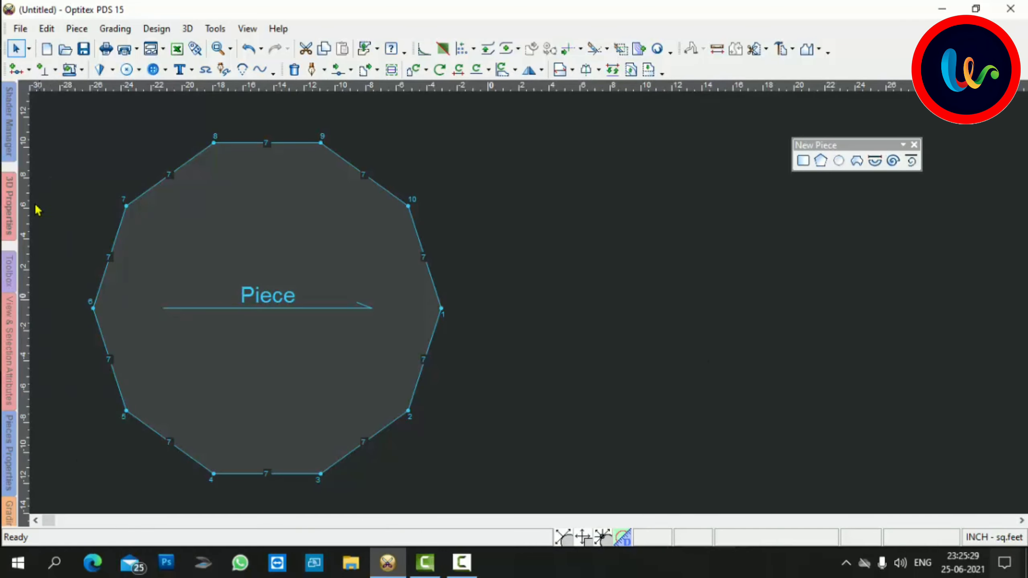
# Add a vertical guide line at the polygon's point 6 and offset it 11.3/8 to the middle of the piece.
pyautogui.moveTo(34, 217); pyautogui.dragTo(94, 198)
pyautogui.doubleClick(94, 429)
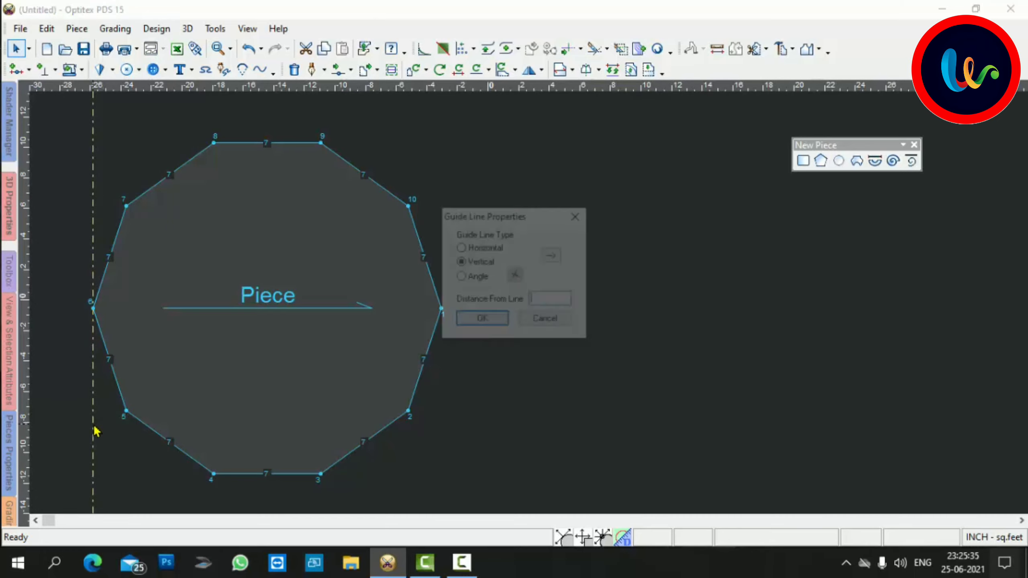
pyautogui.moveTo(583, 217); pyautogui.dragTo(619, 217)
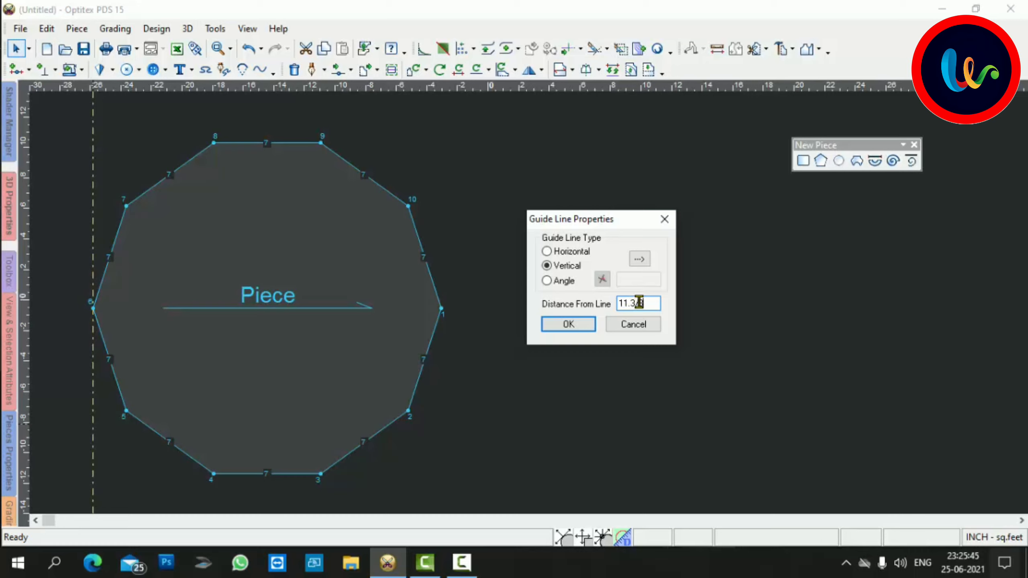
pyautogui.click(573, 326)
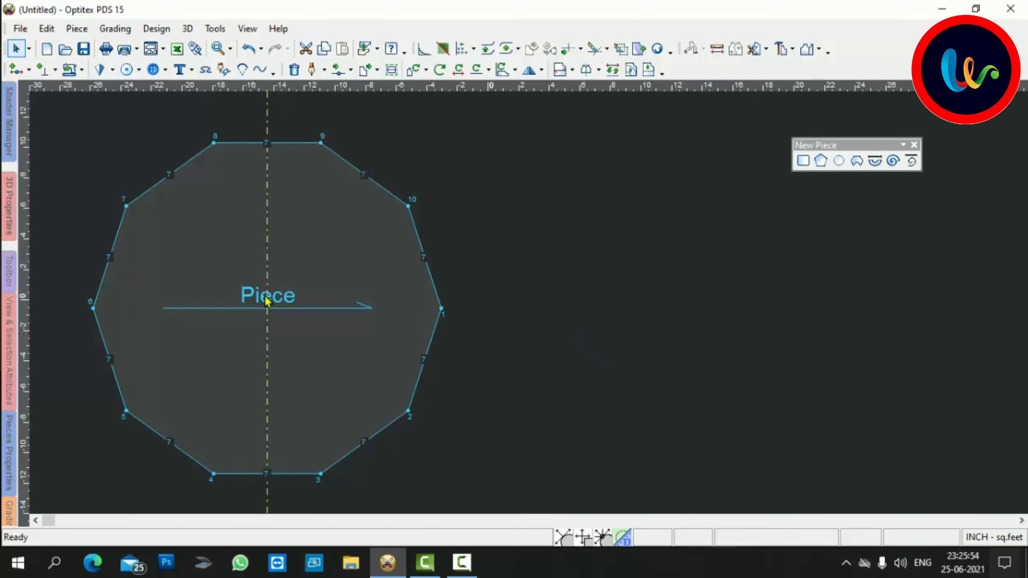
pyautogui.rightClick(543, 209)
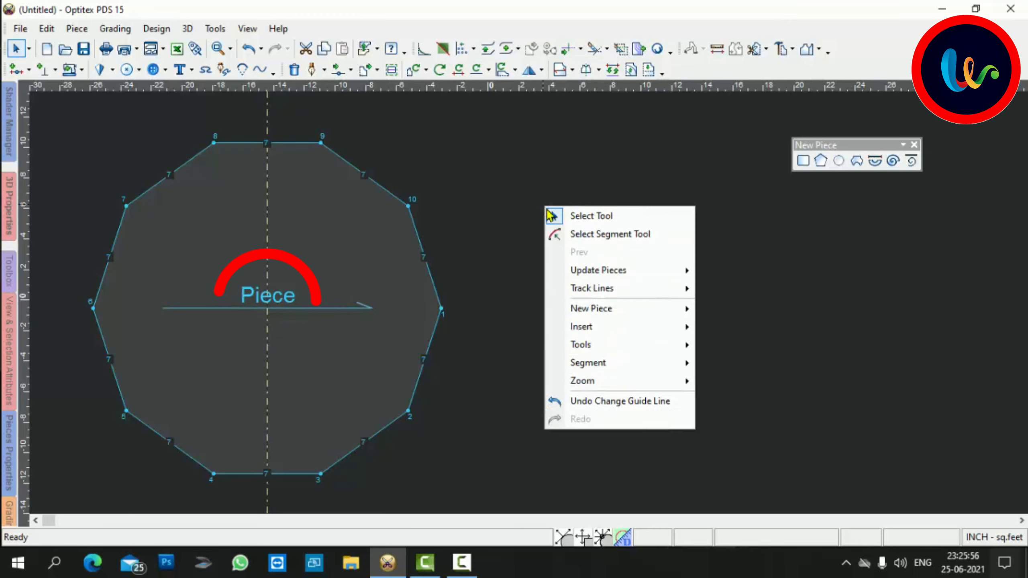
pyautogui.click(758, 284)
# Examine the radius and perimeter settings for a polygon piece beside the decagon with the guide line.
pyautogui.click(821, 161)
pyautogui.moveTo(700, 229); pyautogui.dragTo(632, 218)
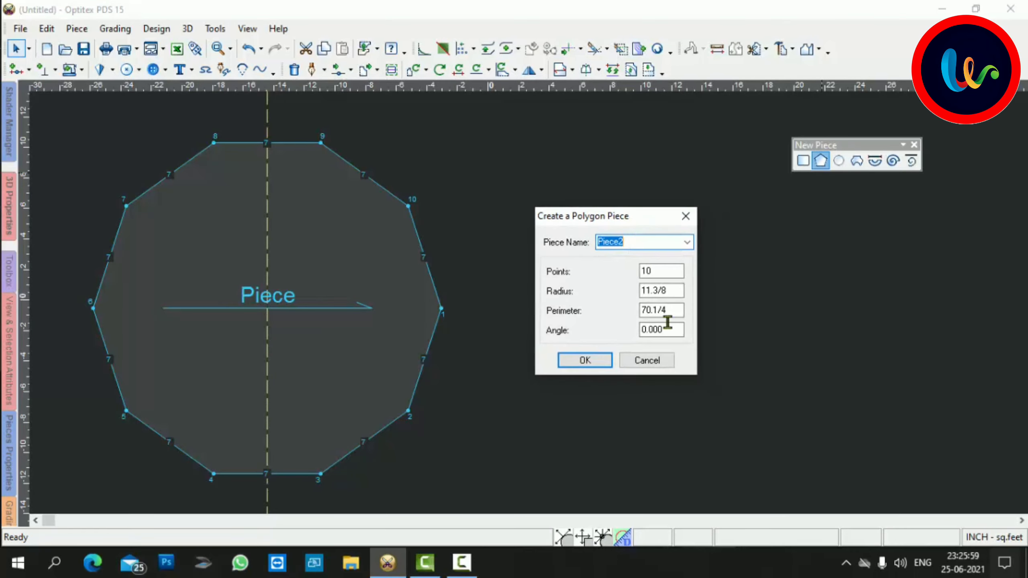
pyautogui.click(675, 291)
pyautogui.click(812, 319)
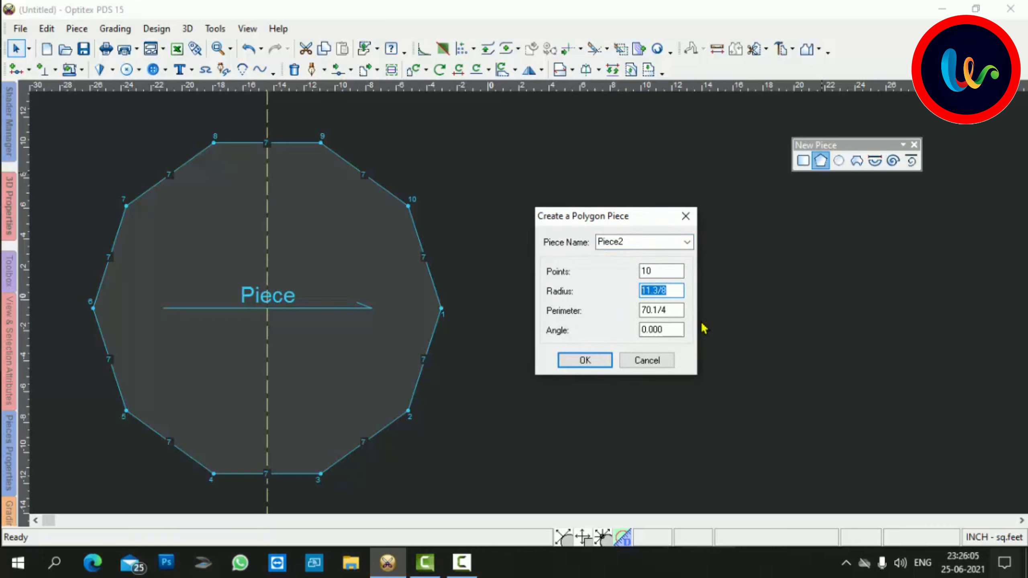
pyautogui.click(686, 215)
pyautogui.click(822, 163)
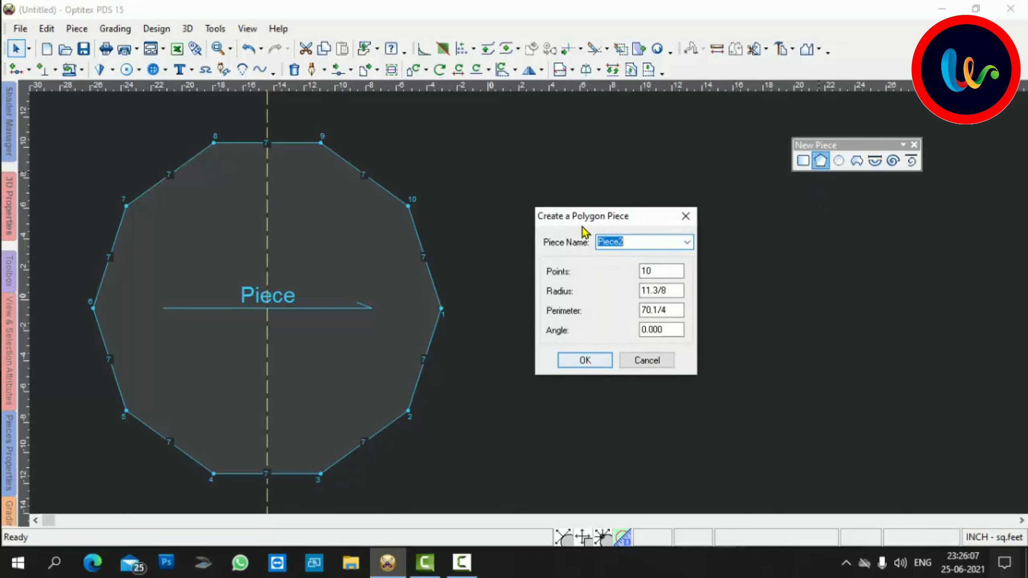
pyautogui.moveTo(606, 211); pyautogui.dragTo(658, 215)
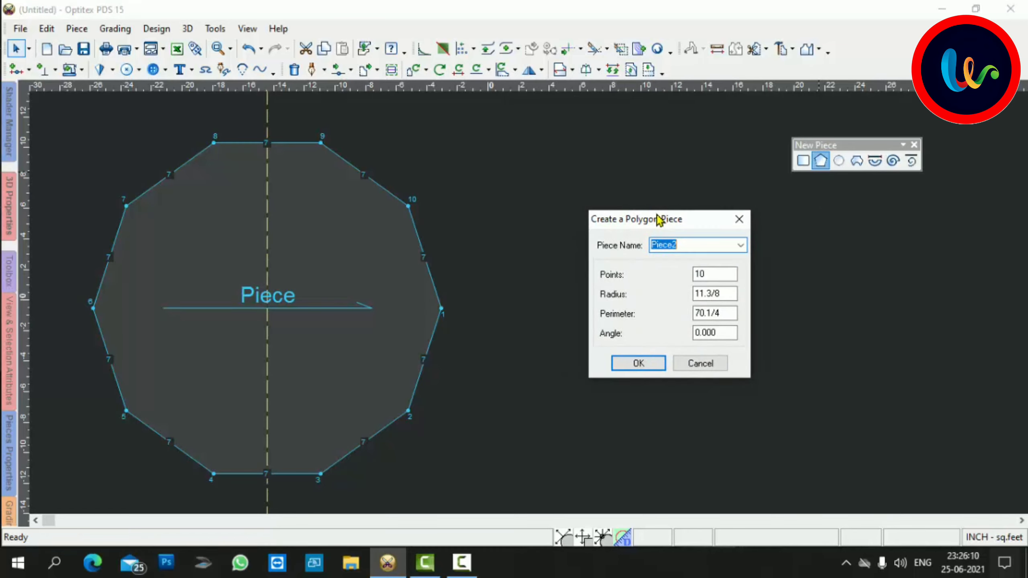
pyautogui.doubleClick(724, 313)
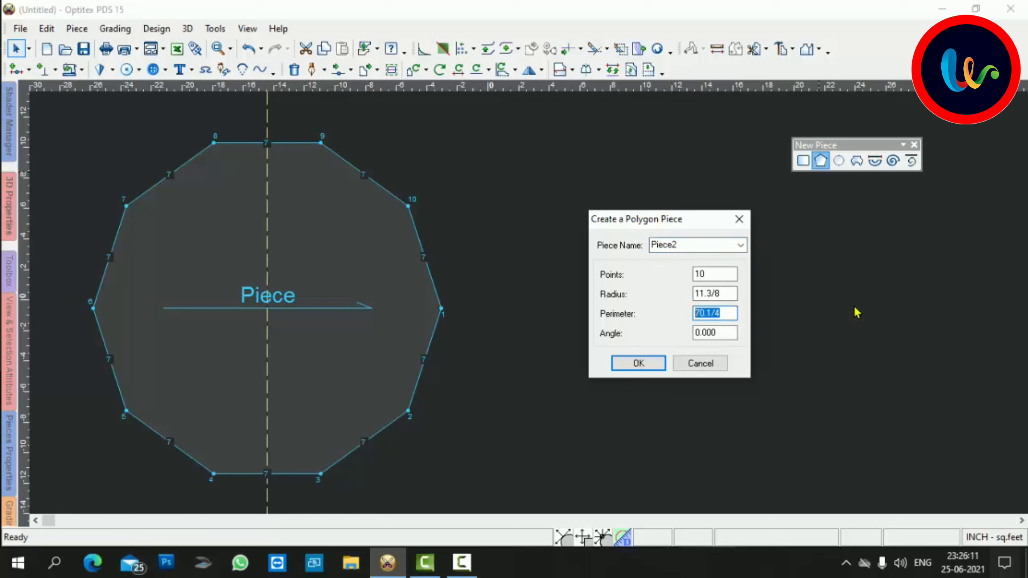
pyautogui.click(735, 314)
pyautogui.doubleClick(724, 314)
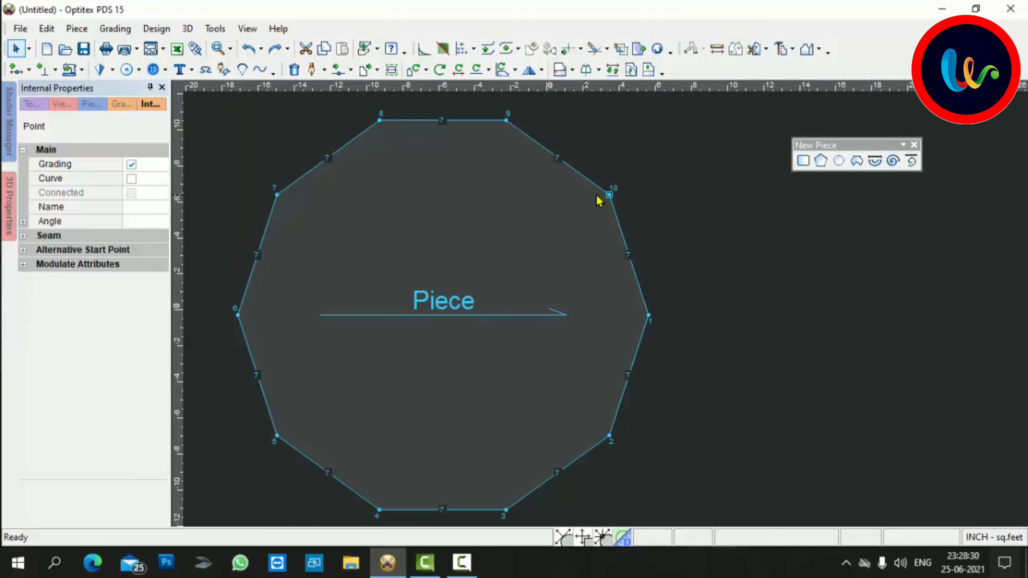
# Turn off grading for the nine polygon points from point 10 clockwise around to point 8.
pyautogui.click(609, 195)
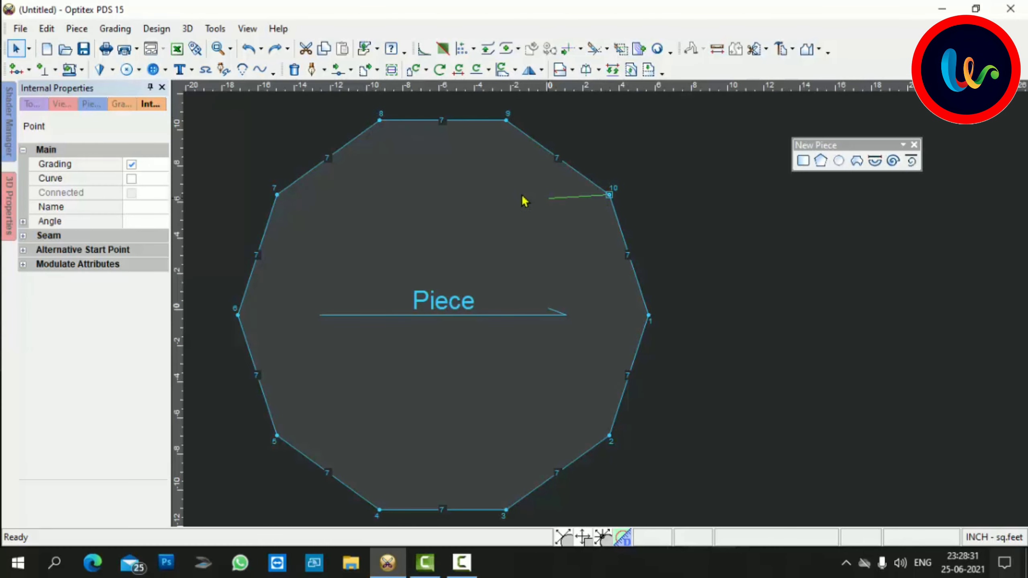
pyautogui.click(383, 125)
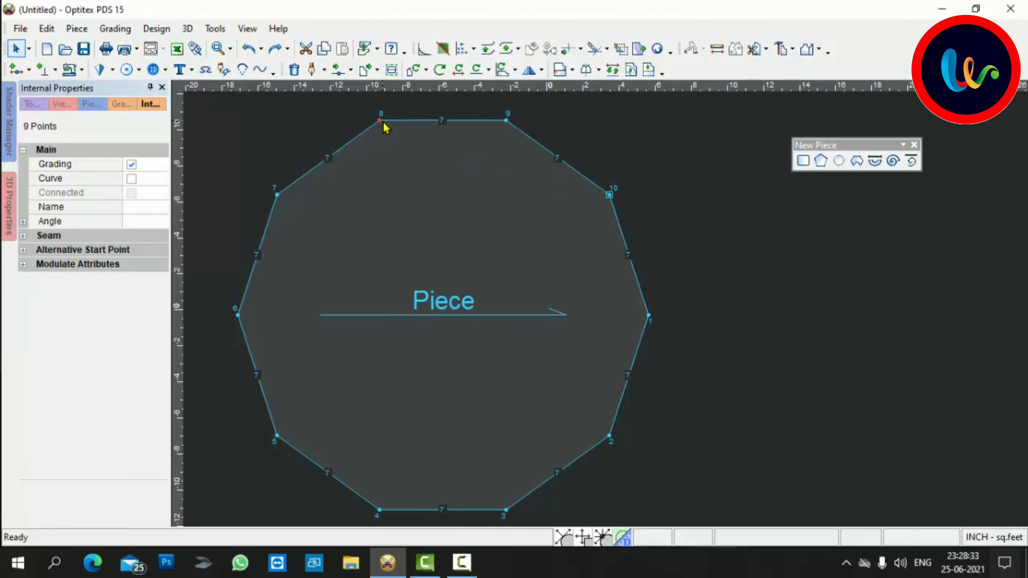
pyautogui.click(131, 166)
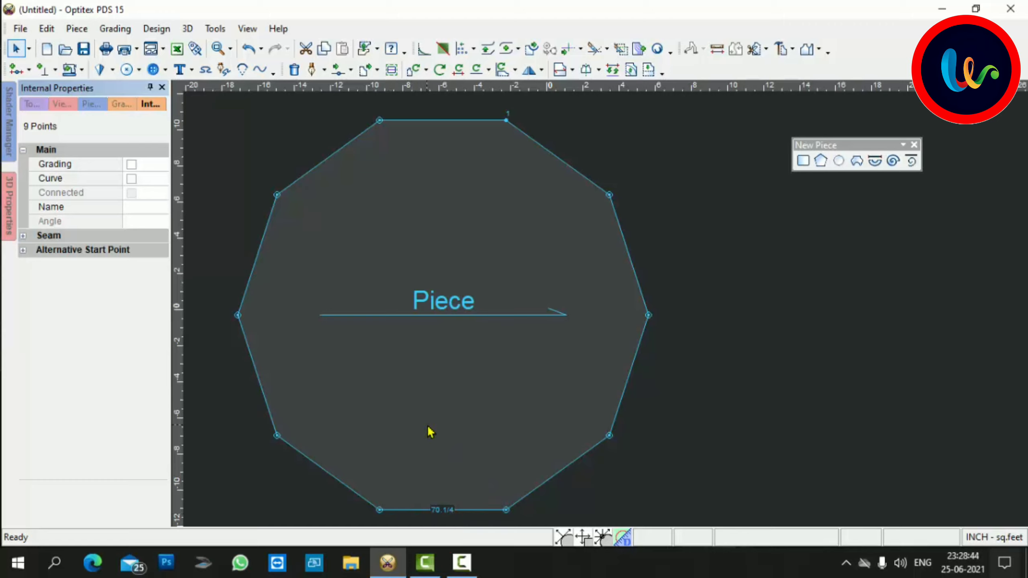
# Examine the angle setting for a new polygon piece beside the decagon.
pyautogui.click(820, 160)
pyautogui.moveTo(713, 219); pyautogui.dragTo(864, 225)
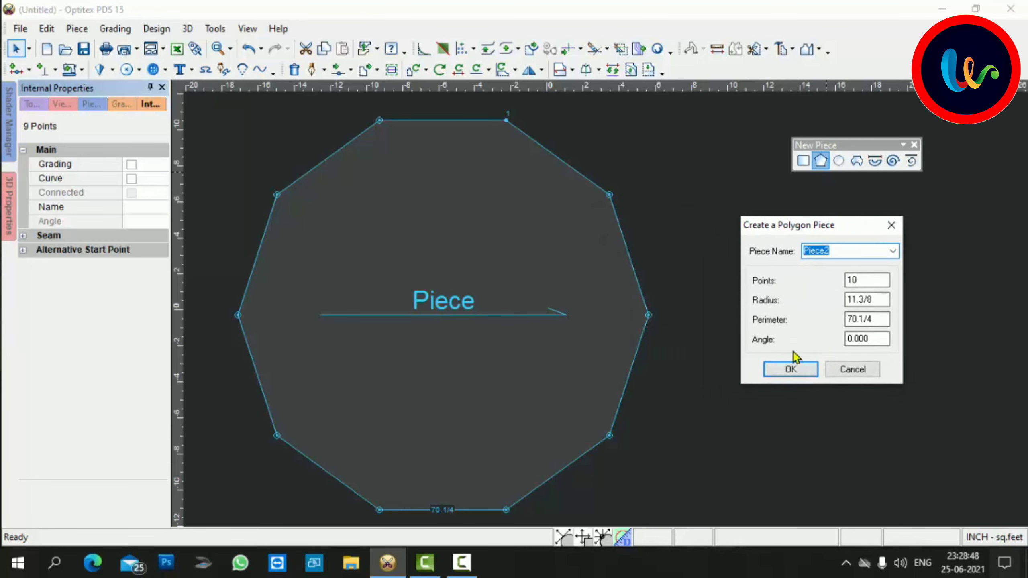
pyautogui.doubleClick(862, 339)
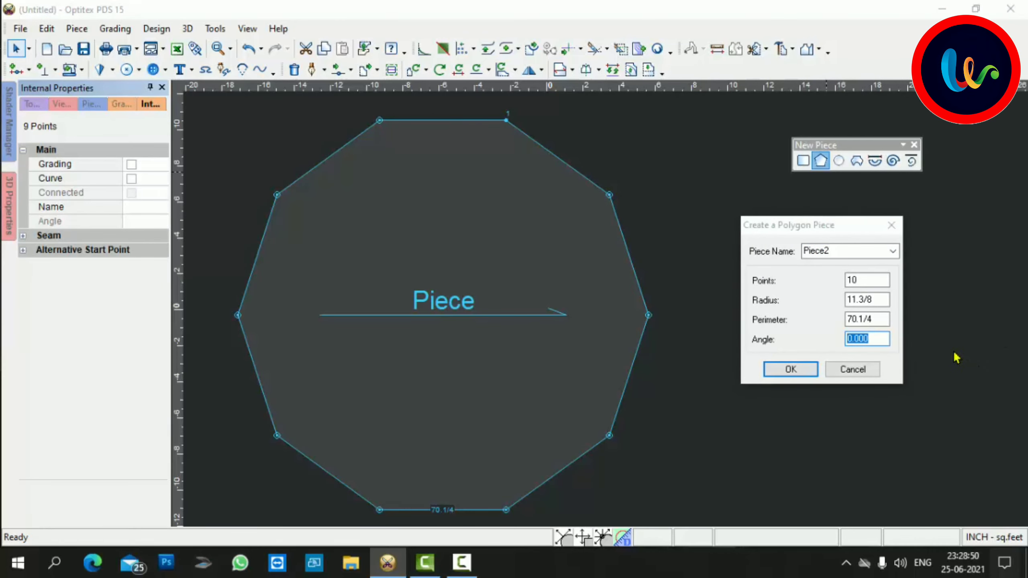
pyautogui.click(868, 340)
pyautogui.click(873, 342)
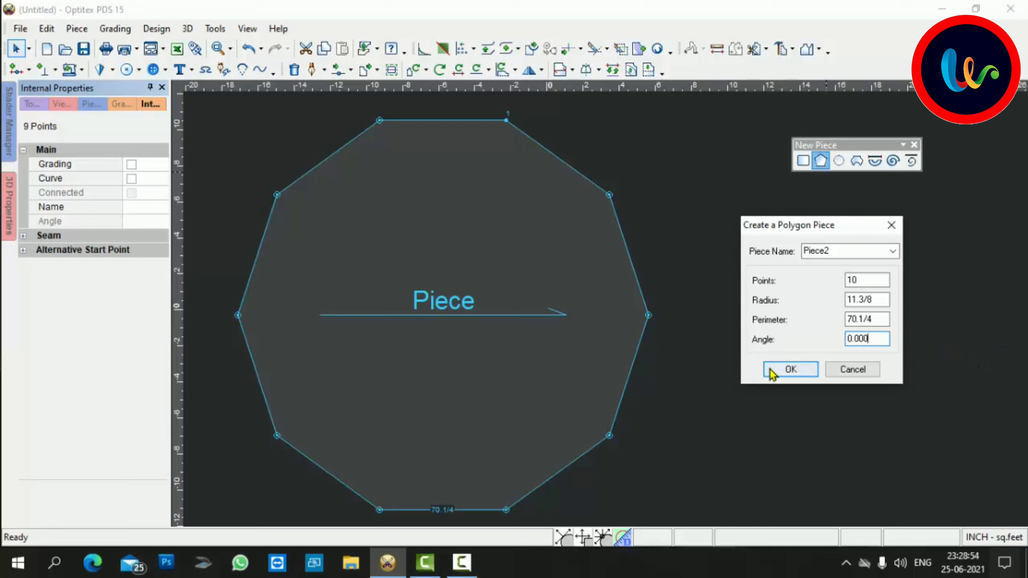
pyautogui.moveTo(872, 339); pyautogui.dragTo(835, 344)
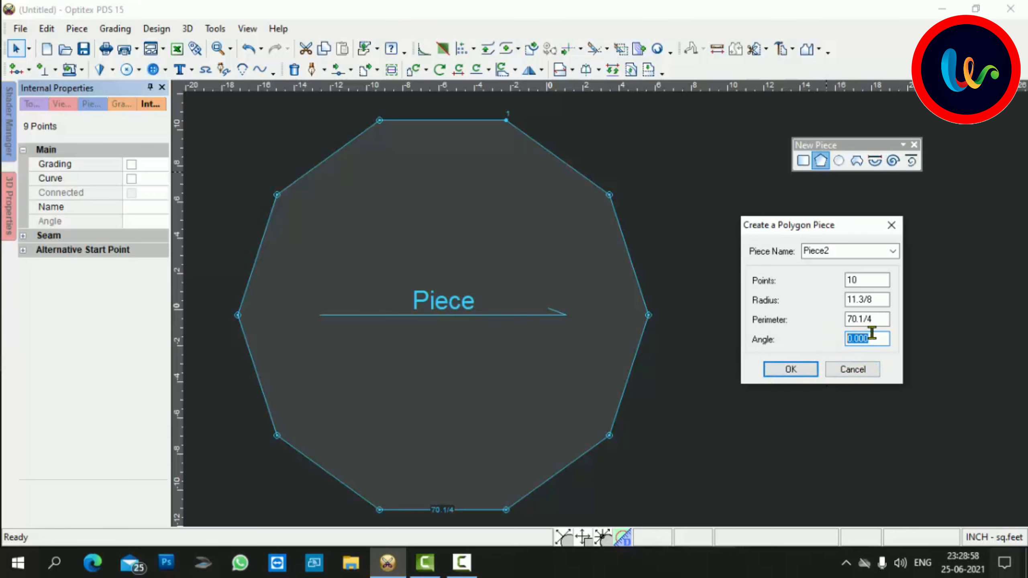
pyautogui.press('Return')
# Create a polygon piece named Piece2 with 10 points, radius 11.3/8, perimeter 70.1/4 and angle 90.
pyautogui.click(820, 161)
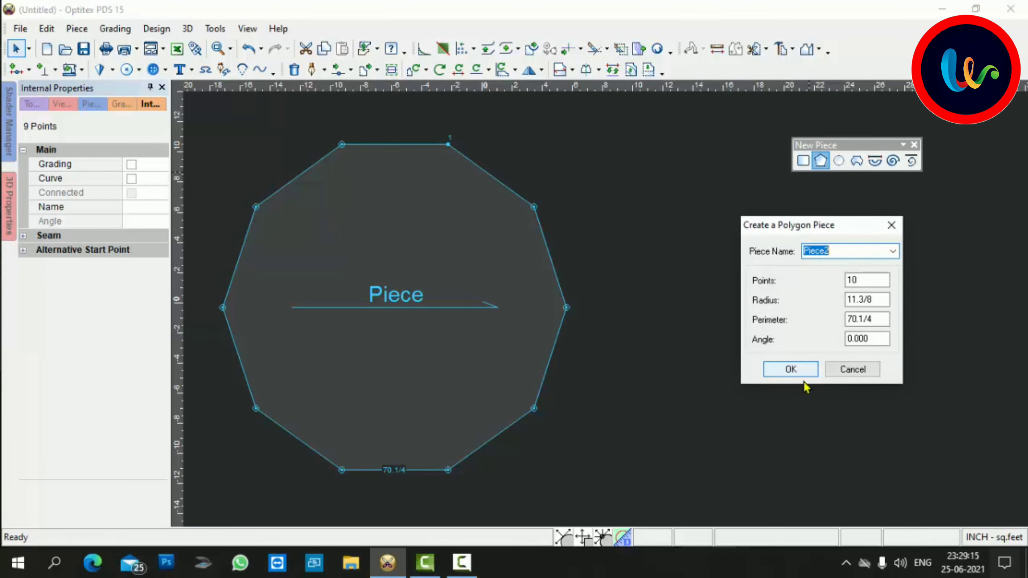
pyautogui.doubleClick(870, 339)
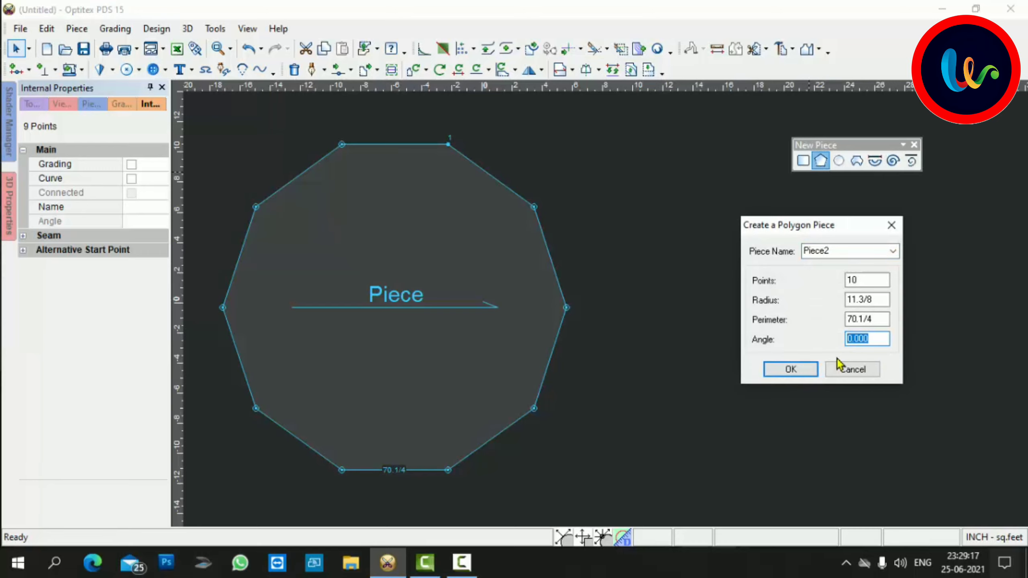
pyautogui.write('90')
pyautogui.click(791, 370)
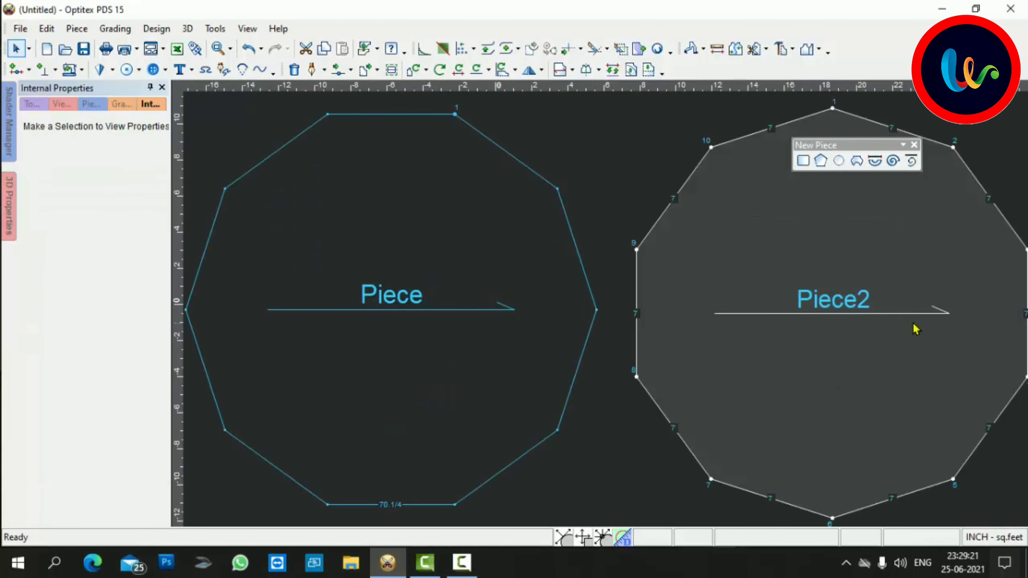
# Place Piece and Piece2 close together side by side to compare the orientation of the two polygons.
pyautogui.scroll(-3, 611, 315)
pyautogui.scroll(2, 567, 312)
pyautogui.moveTo(534, 296); pyautogui.dragTo(475, 305)
pyautogui.scroll(-2, 610, 317)
pyautogui.scroll(2, 598, 301)
pyautogui.moveTo(599, 302); pyautogui.dragTo(619, 297)
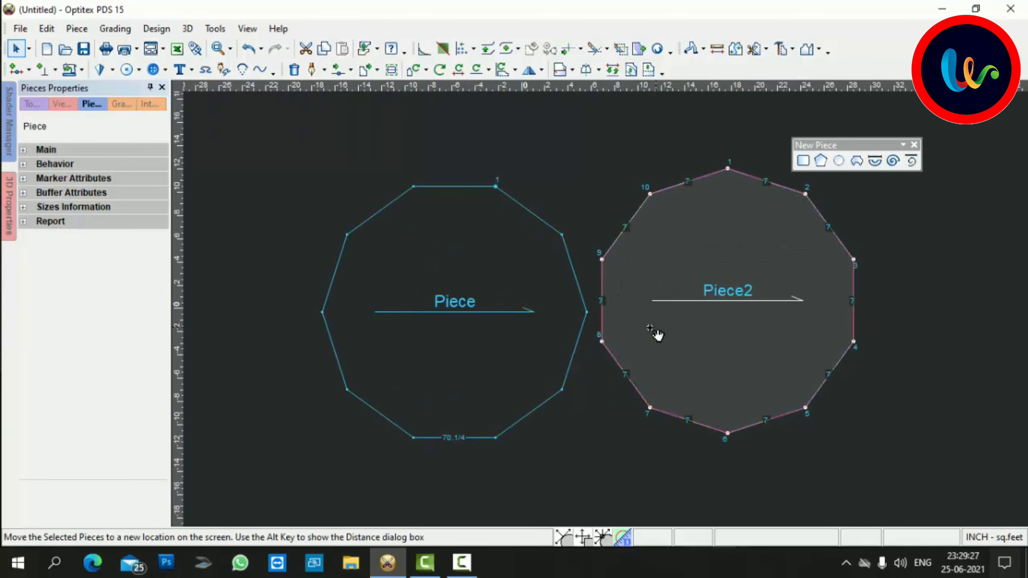
pyautogui.moveTo(661, 333); pyautogui.dragTo(647, 335)
pyautogui.scroll(-1, 608, 314)
pyautogui.scroll(2, 615, 308)
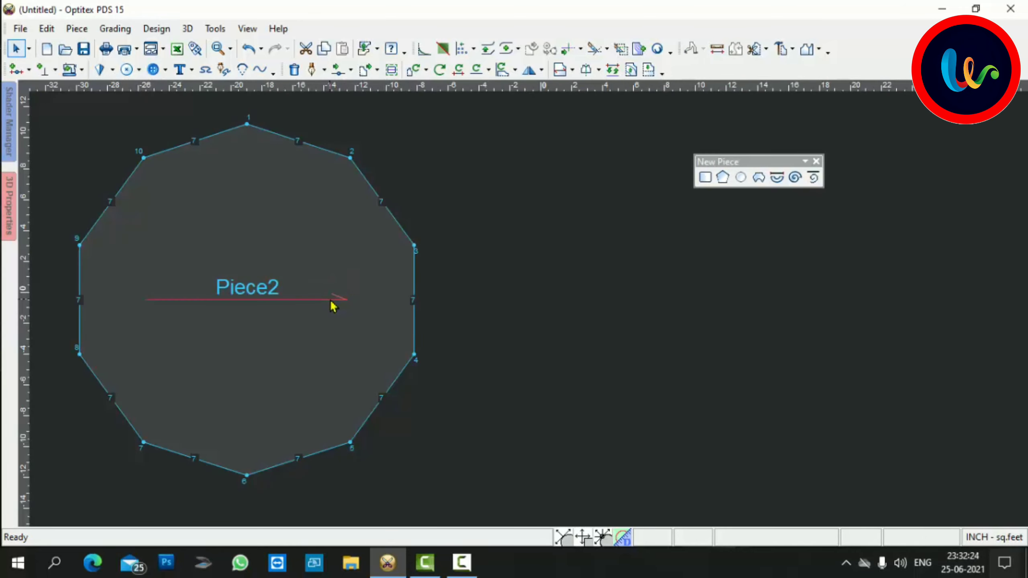
# Create a circle piece named Piece3 with 32 points, radius 11.3/8, perimeter 71.1/2 and angle 90.
pyautogui.click(578, 296)
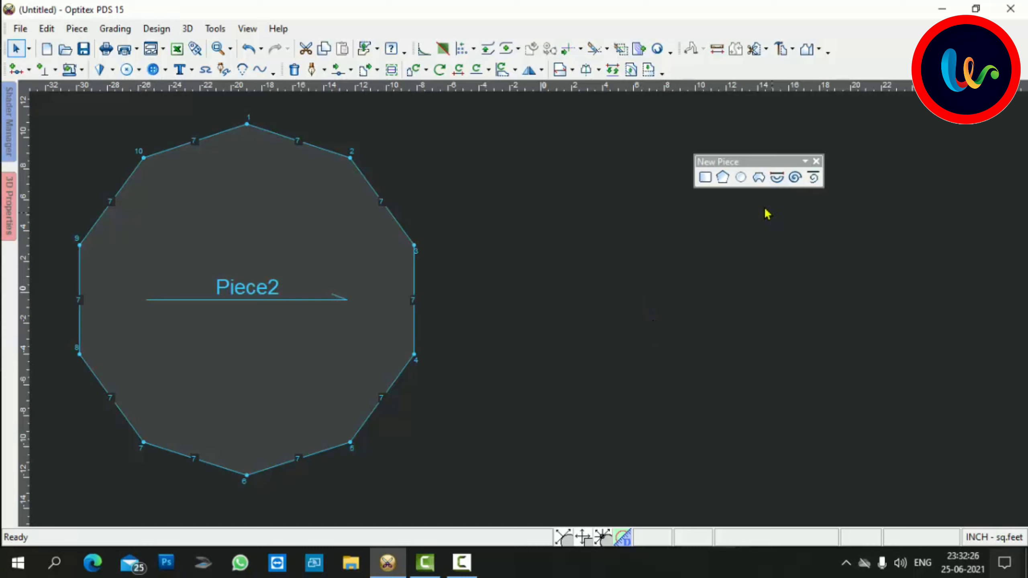
pyautogui.click(741, 179)
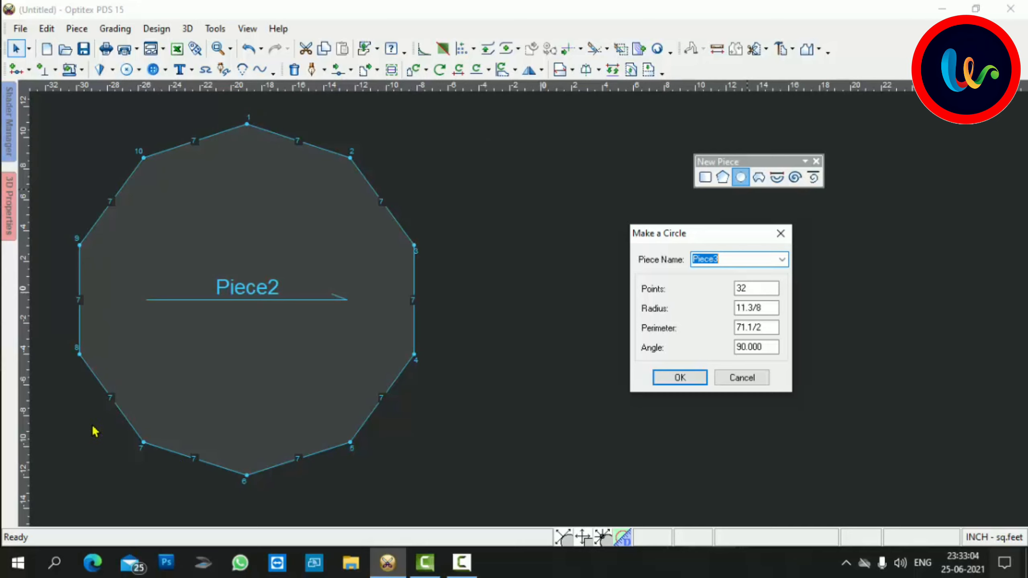
pyautogui.click(685, 383)
# Reposition the circular Piece3 in the workspace and inspect its points and segment lengths.
pyautogui.scroll(3, 532, 317)
pyautogui.scroll(-1, 529, 320)
pyautogui.click(531, 322)
pyautogui.moveTo(531, 320); pyautogui.dragTo(469, 344)
pyautogui.moveTo(556, 347); pyautogui.dragTo(549, 355)
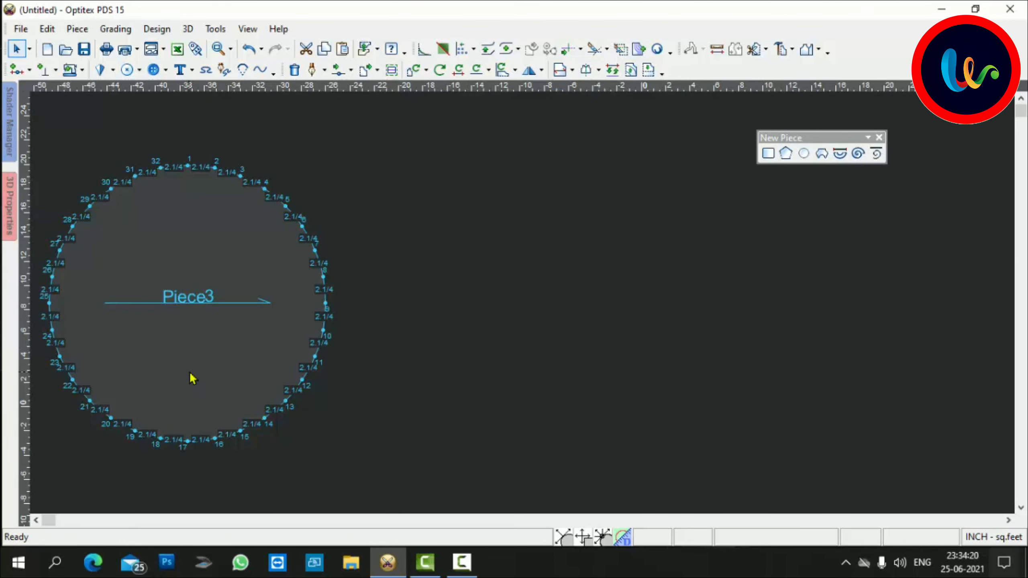
pyautogui.moveTo(193, 379); pyautogui.dragTo(218, 379)
# Create a sector piece named Piece2 with angle 90, external radius 15, length 23.1/2, 17 points and internal radius 0, and place it beside Piece3.
pyautogui.click(822, 154)
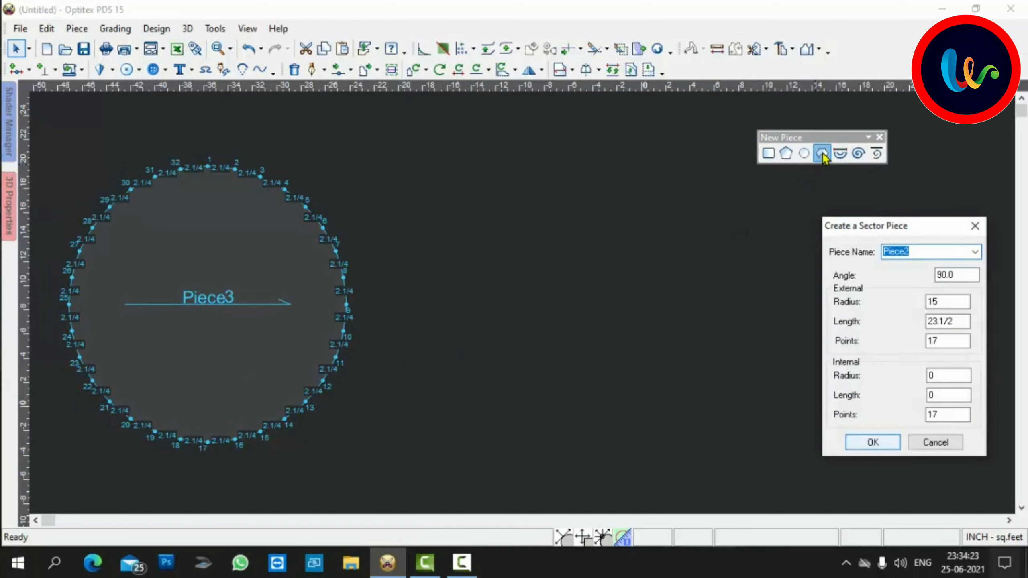
pyautogui.click(873, 442)
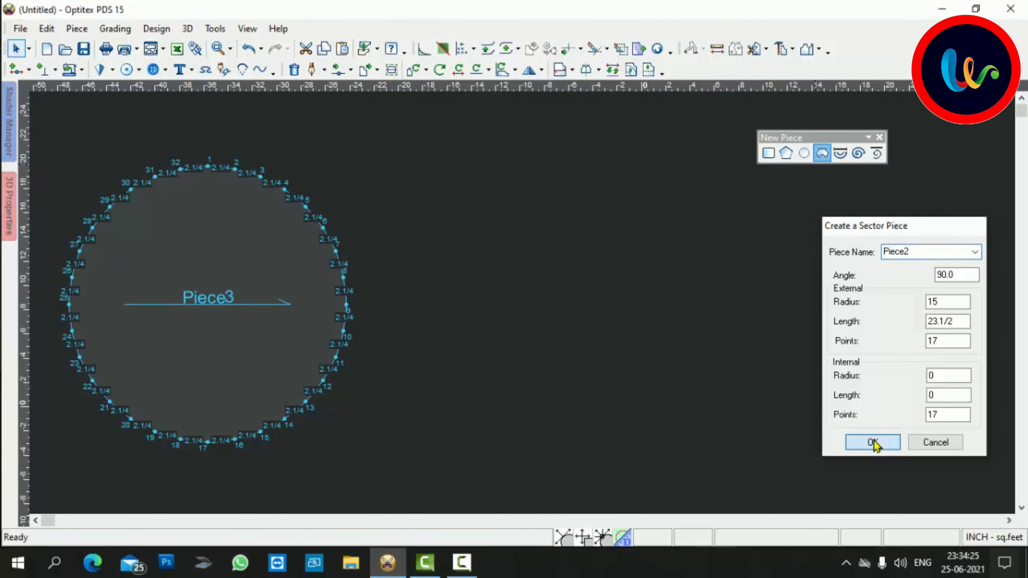
pyautogui.moveTo(771, 376); pyautogui.dragTo(627, 369)
pyautogui.scroll(-3, 512, 315)
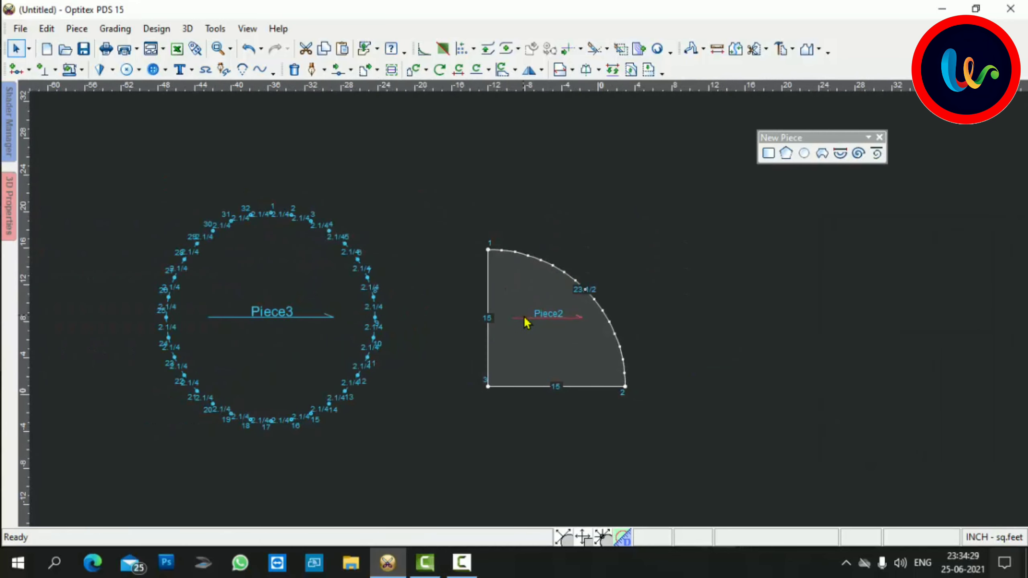
pyautogui.scroll(2, 526, 312)
pyautogui.click(555, 365)
pyautogui.moveTo(550, 361); pyautogui.dragTo(575, 360)
pyautogui.click(562, 362)
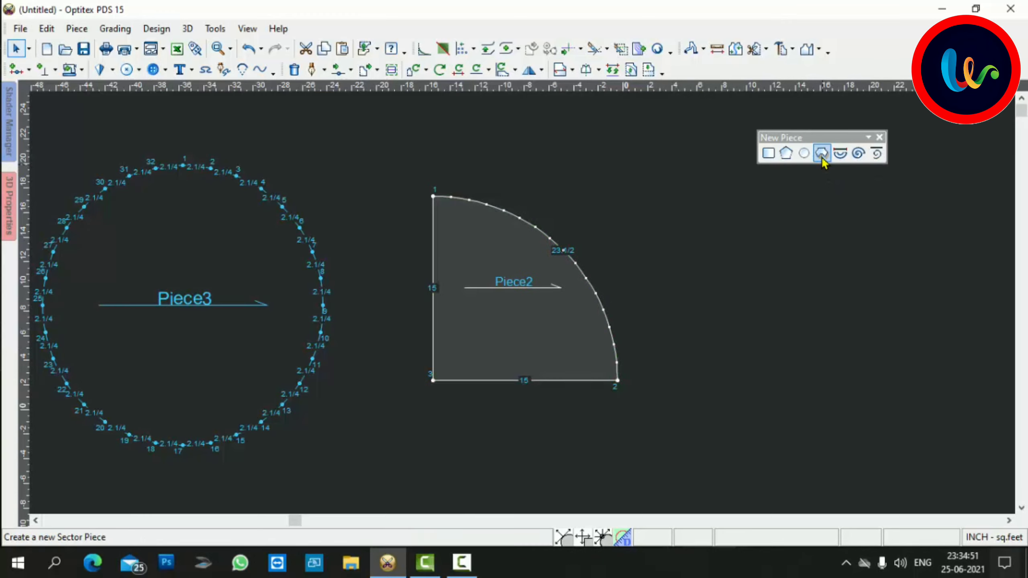
# Start another sector piece and examine its angle and its external radius, length and points settings against the existing sector.
pyautogui.click(823, 161)
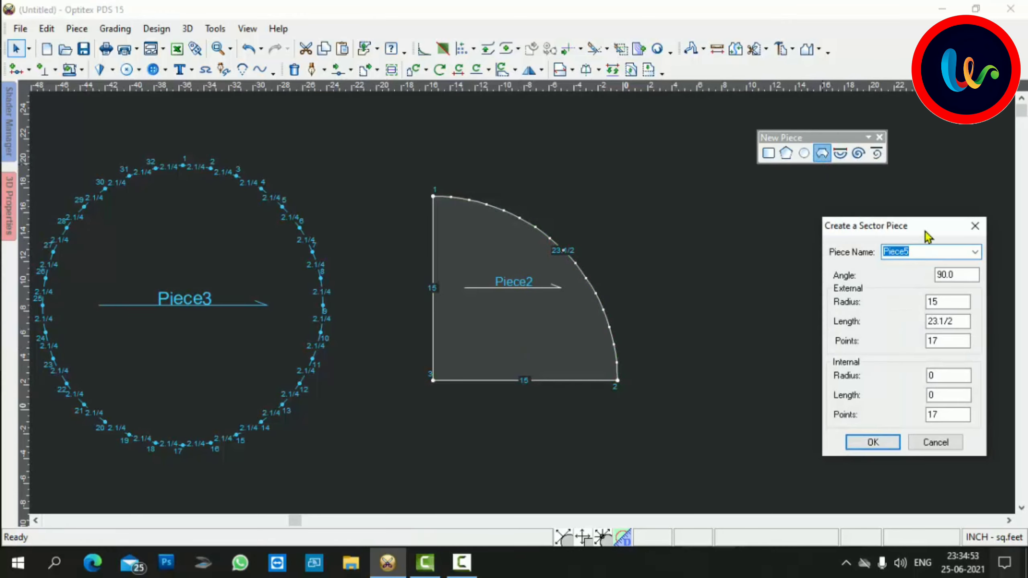
pyautogui.moveTo(920, 228); pyautogui.dragTo(837, 216)
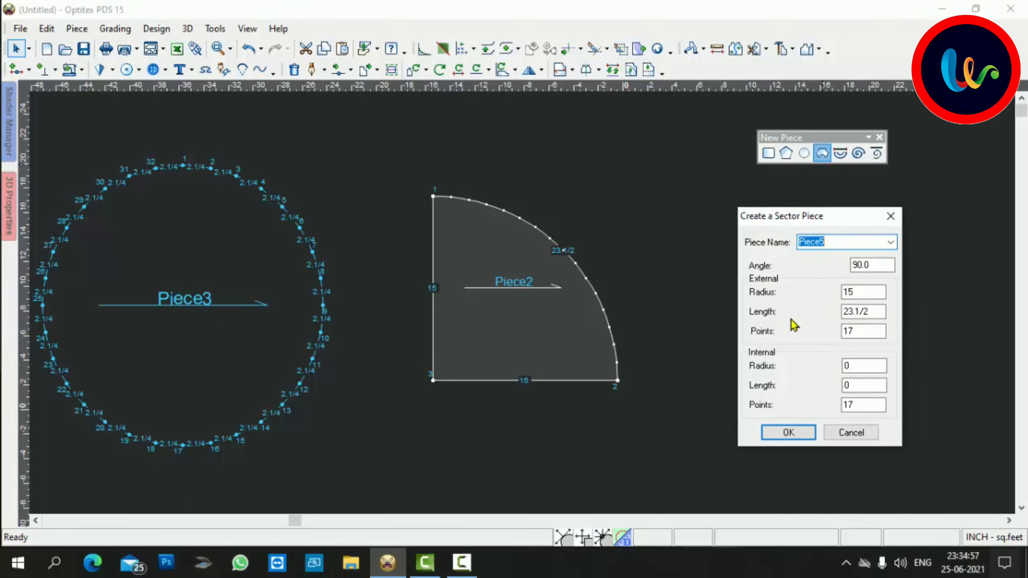
pyautogui.doubleClick(882, 263)
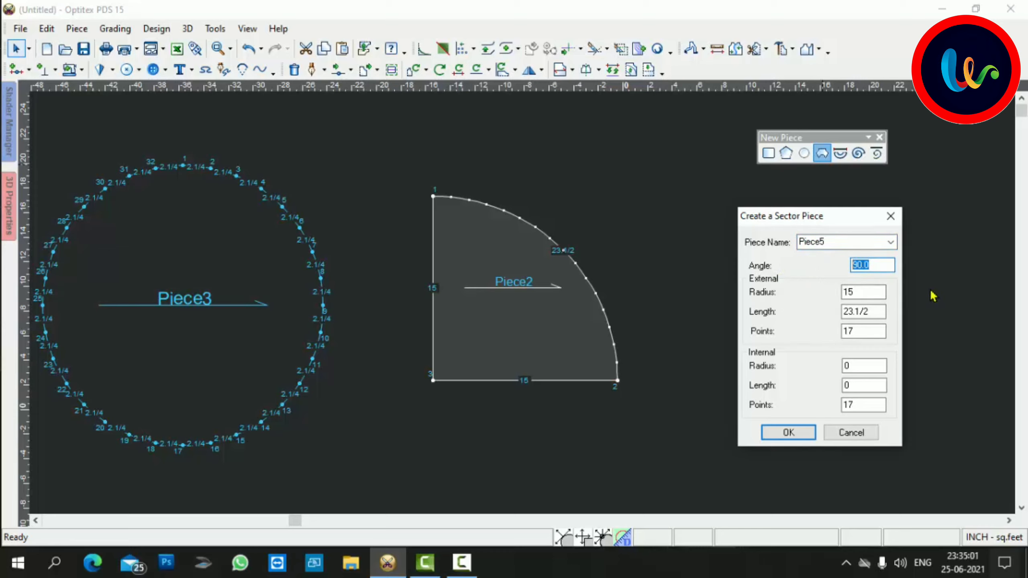
pyautogui.click(872, 266)
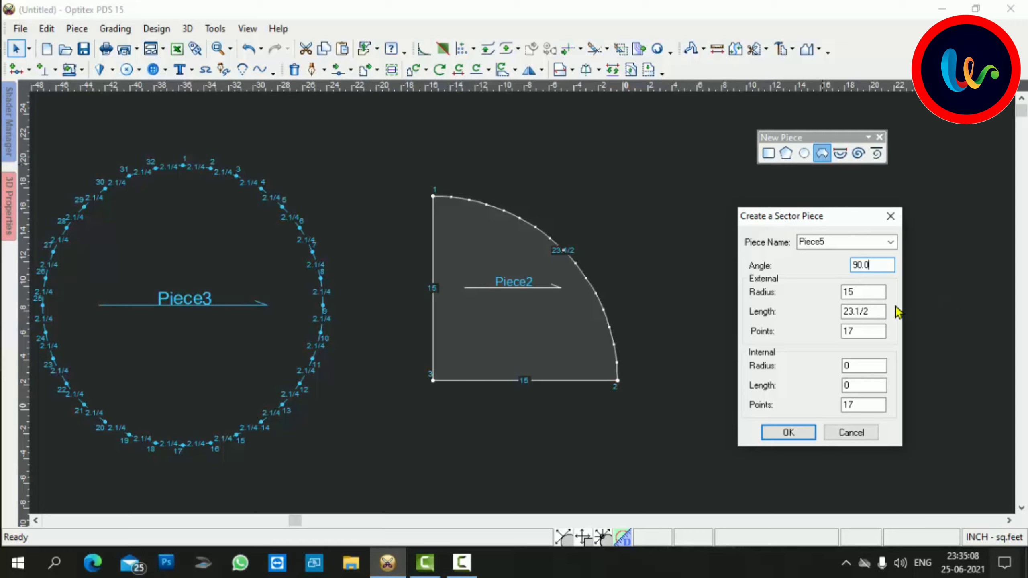
pyautogui.doubleClick(866, 291)
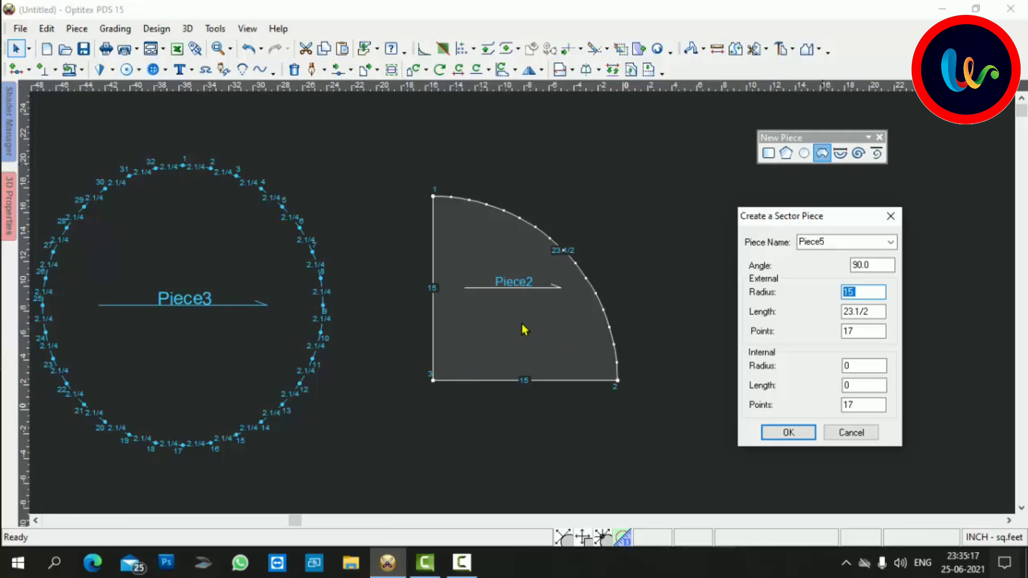
pyautogui.click(859, 330)
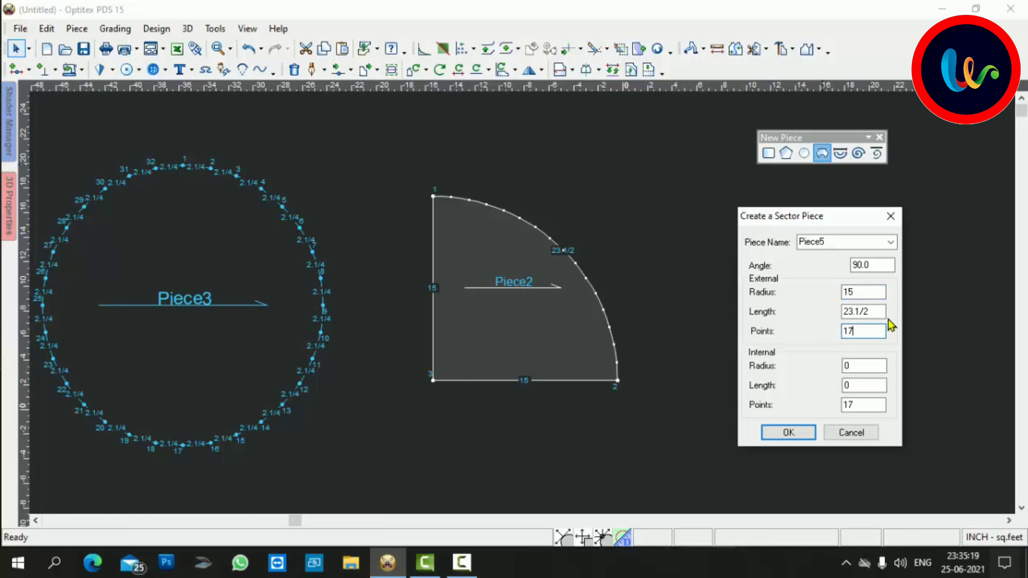
pyautogui.click(878, 310)
pyautogui.moveTo(879, 309); pyautogui.dragTo(821, 328)
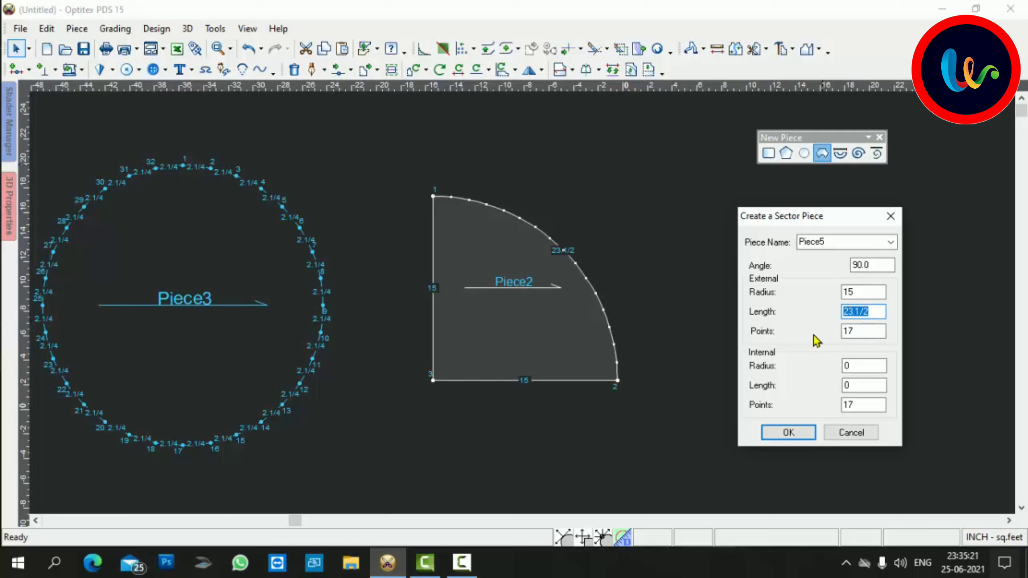